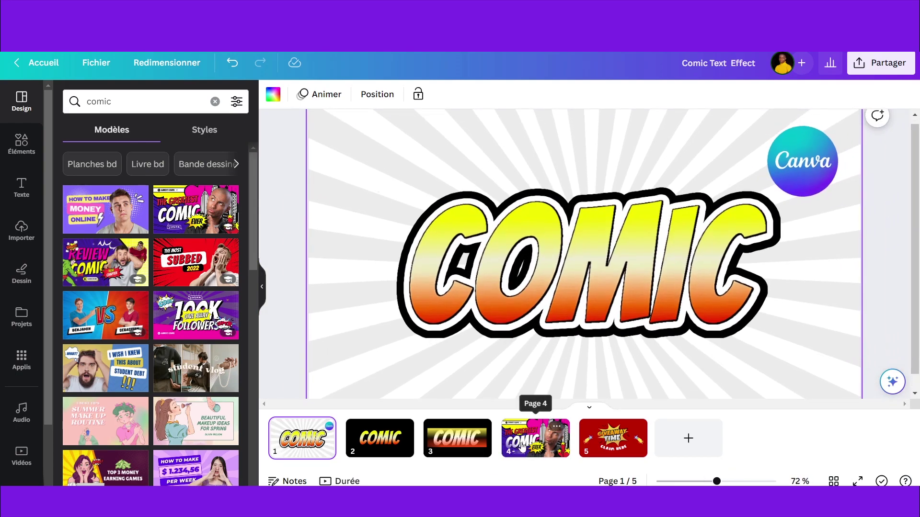
Step: Look through the comic templates and view pages 4, 5 and 1 of the Comic Text Effect design
scroll(249, 359, down, 3)
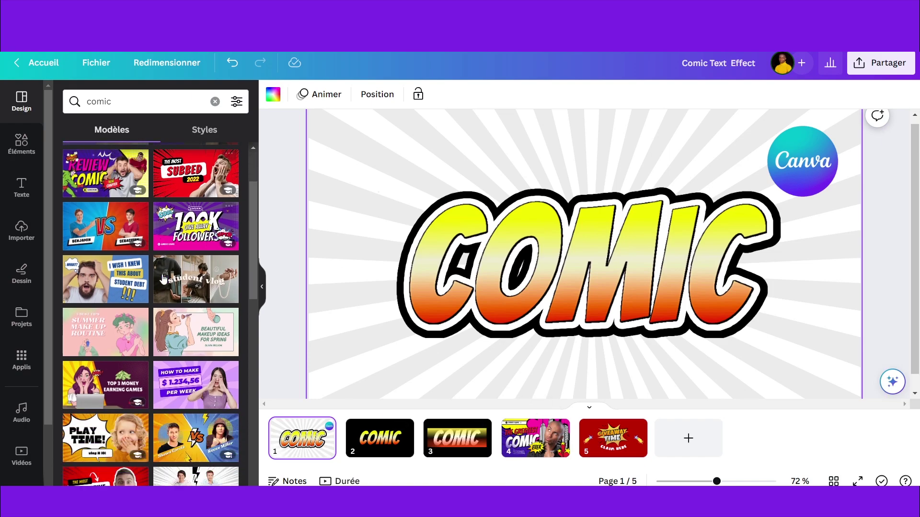
click(522, 447)
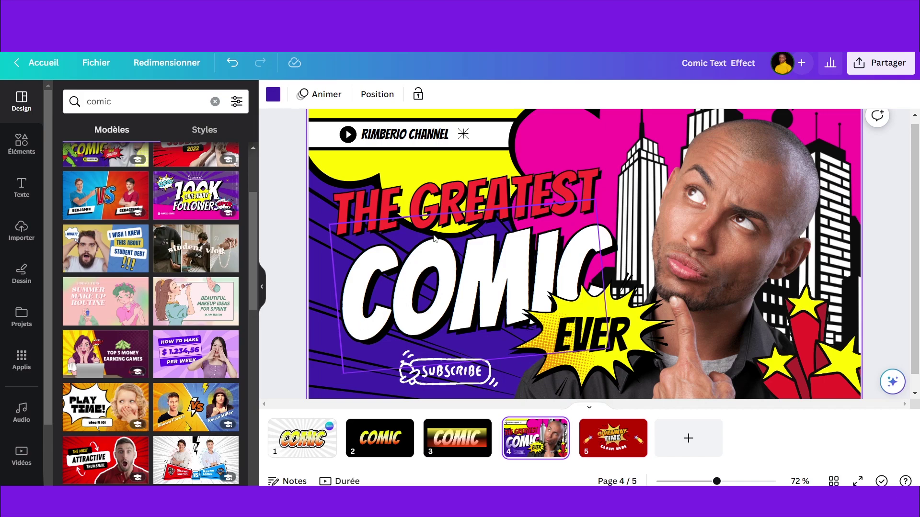
click(619, 452)
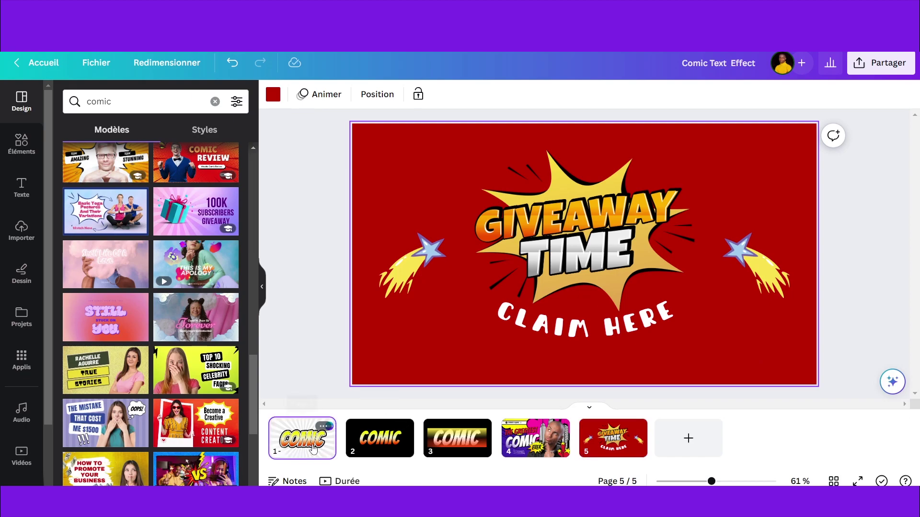
click(302, 439)
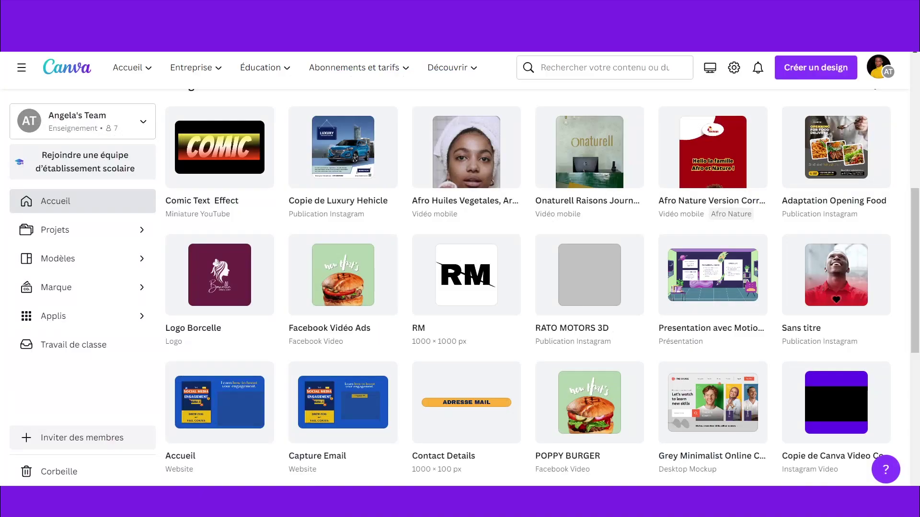
scroll(561, 347, up, 7)
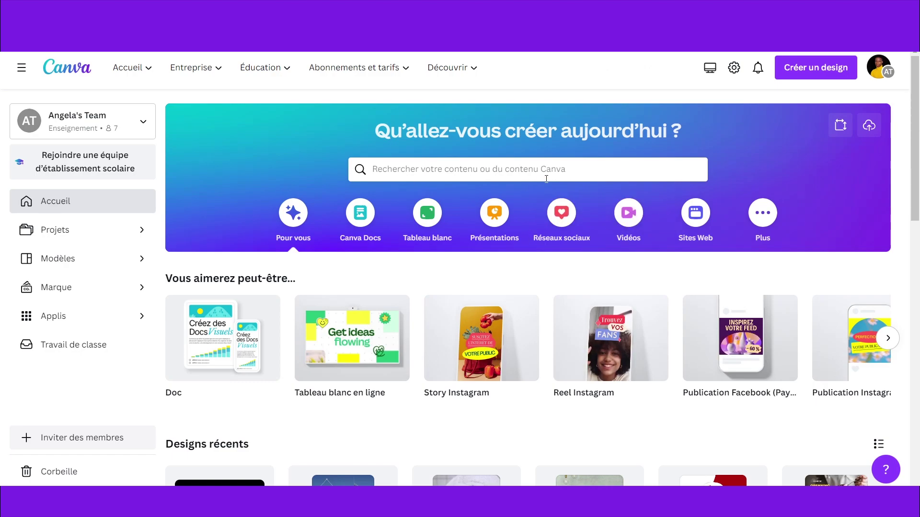
click(498, 172)
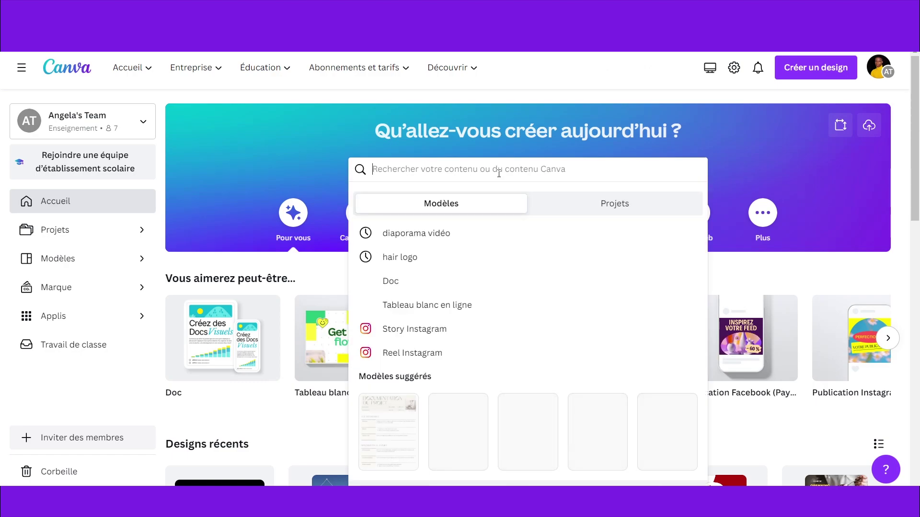
text(m)
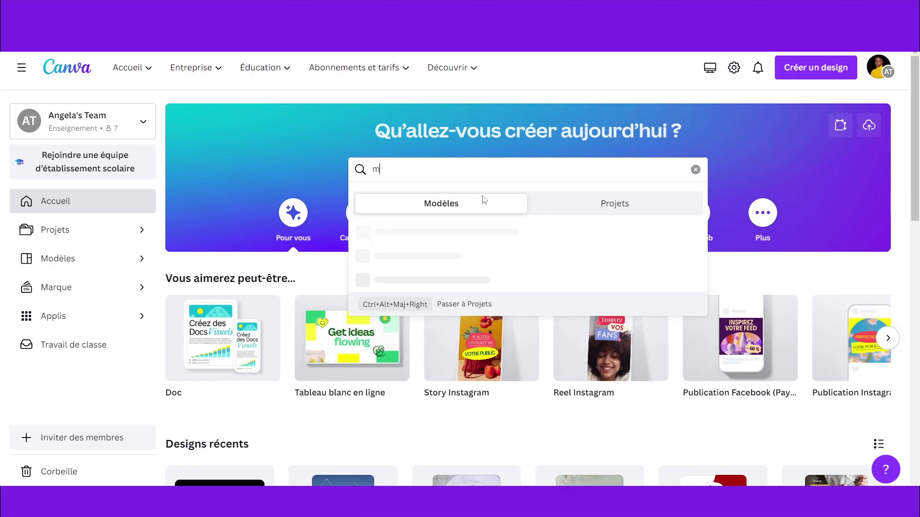
text(ia)
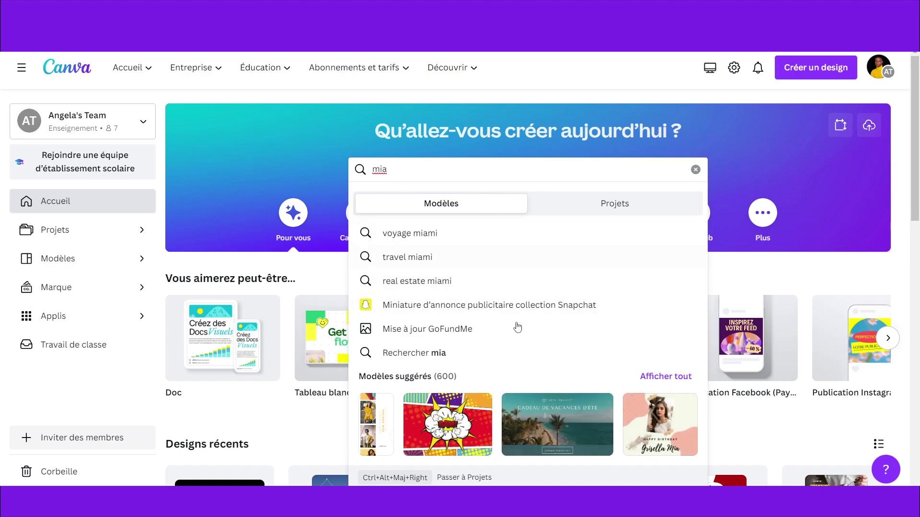
Step: Create a new blank design with a custom size of 1920 × 1080 px
click(840, 126)
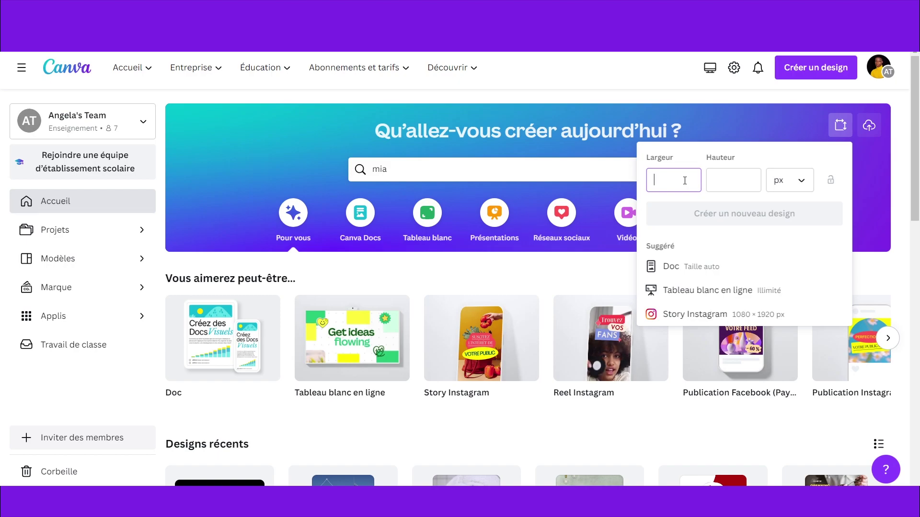
text(1)
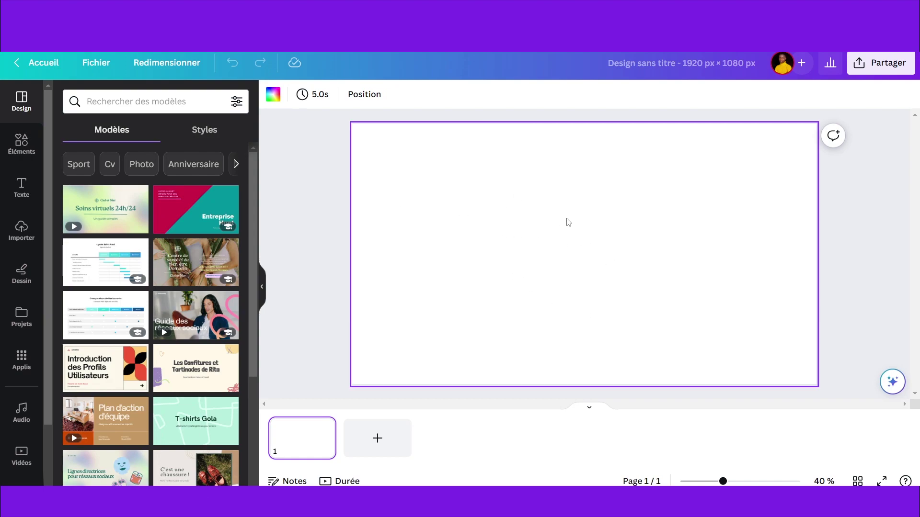
Step: Add a text box to the page containing "Comic" and set it in uppercase
key(t)
drag(507, 242, 341, 214)
drag(501, 286, 539, 279)
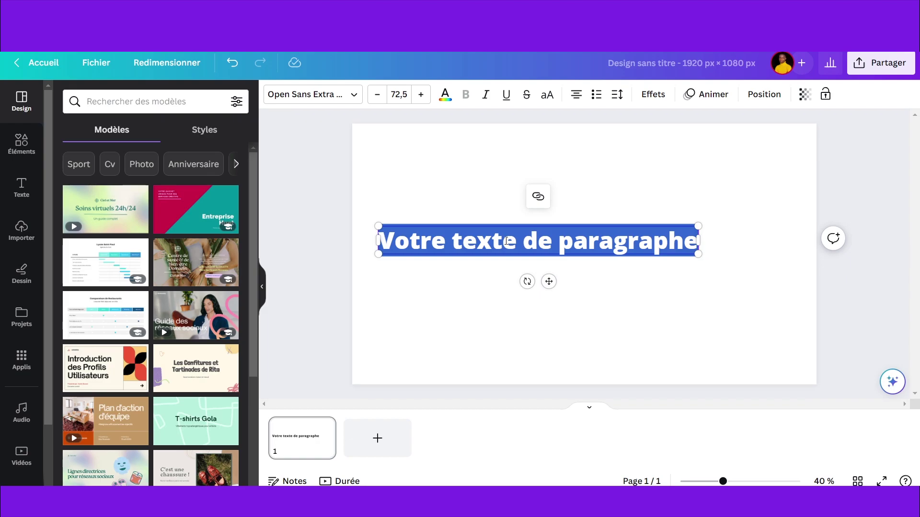
text(Com,)
key(BackSpace)
text(ic)
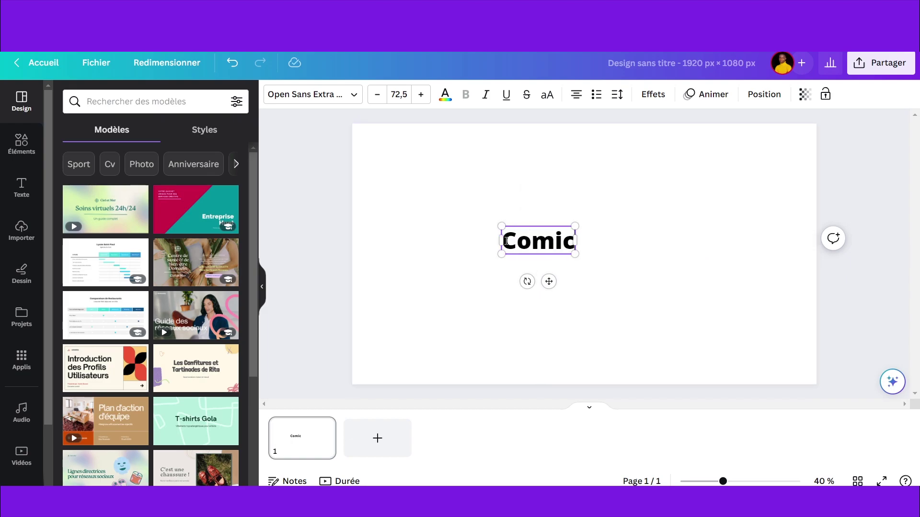
click(548, 96)
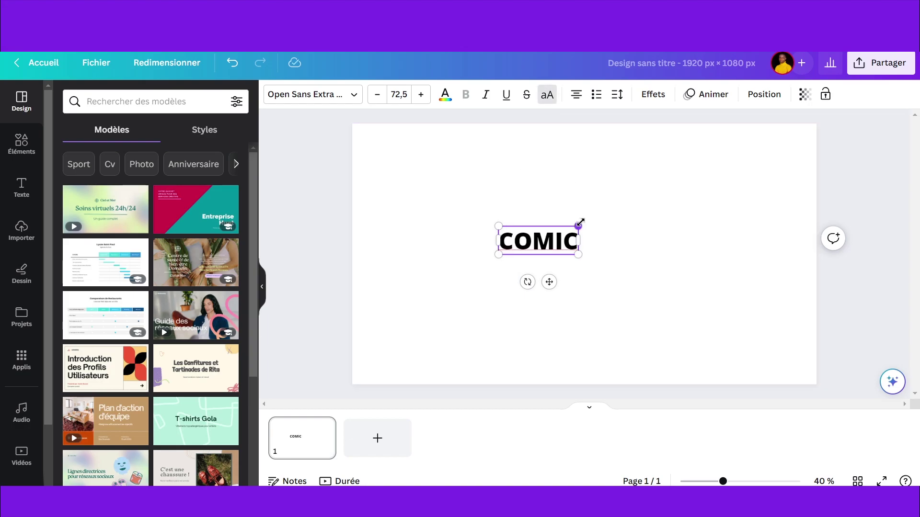
Step: Set the COMIC text in the Bangers font at about size 422 and centre it on the page
drag(578, 254, 653, 281)
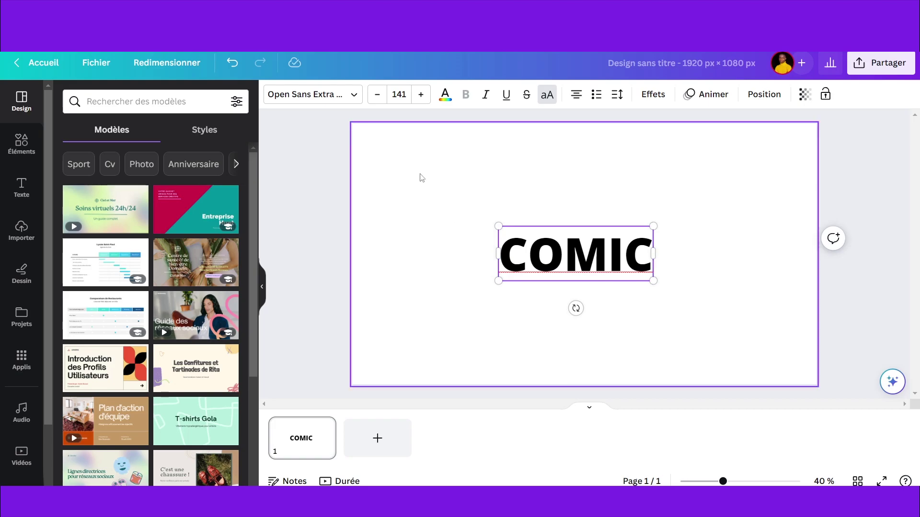
click(326, 97)
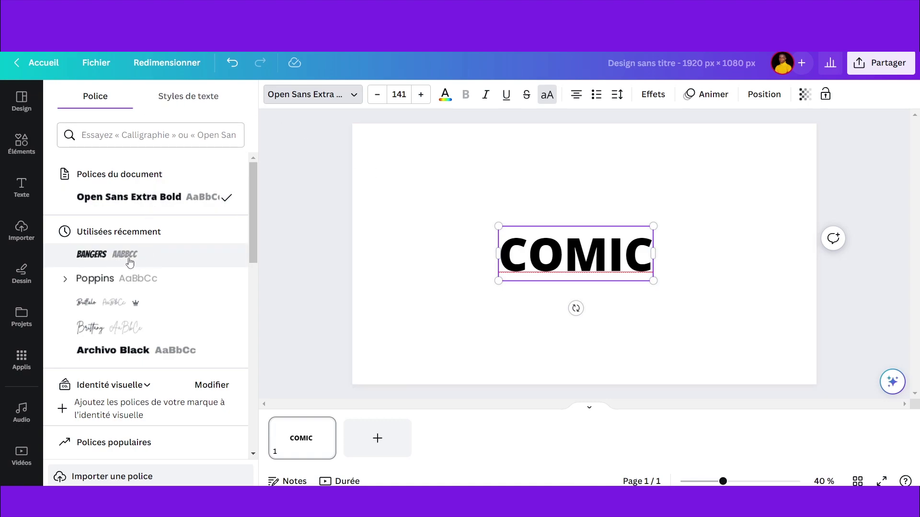
click(149, 262)
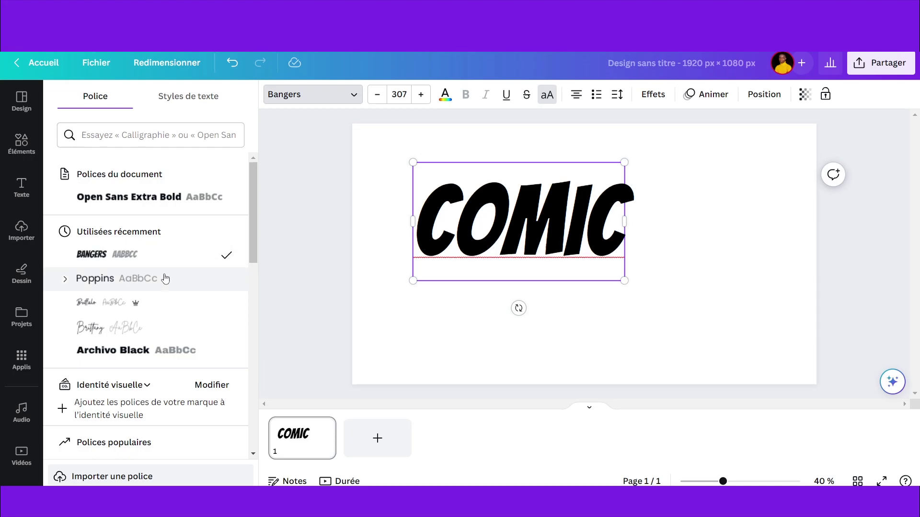
drag(623, 281, 715, 325)
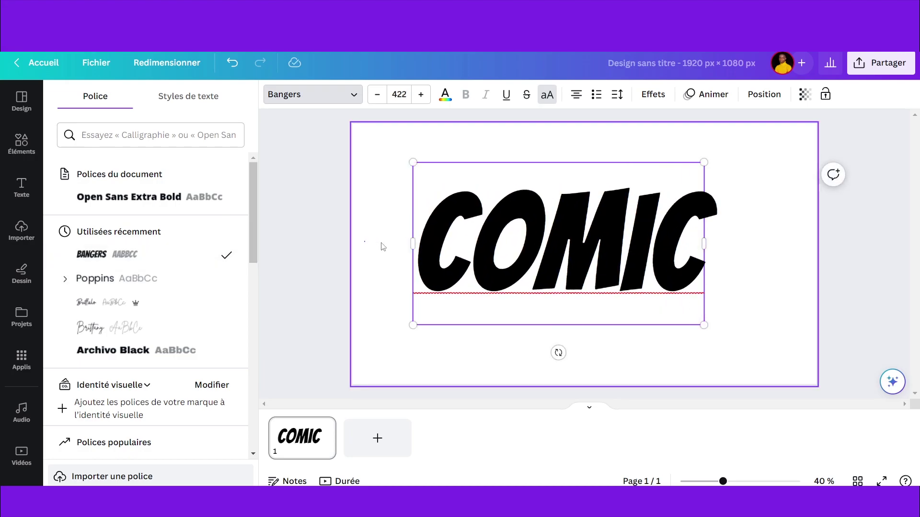
click(371, 246)
drag(503, 250, 529, 260)
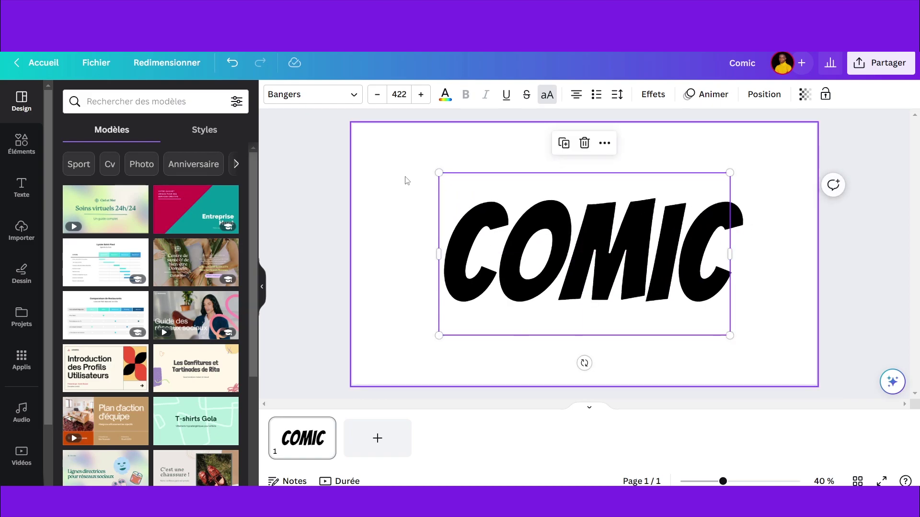
Step: Colour the COMIC text white and the page background black
click(445, 95)
click(135, 166)
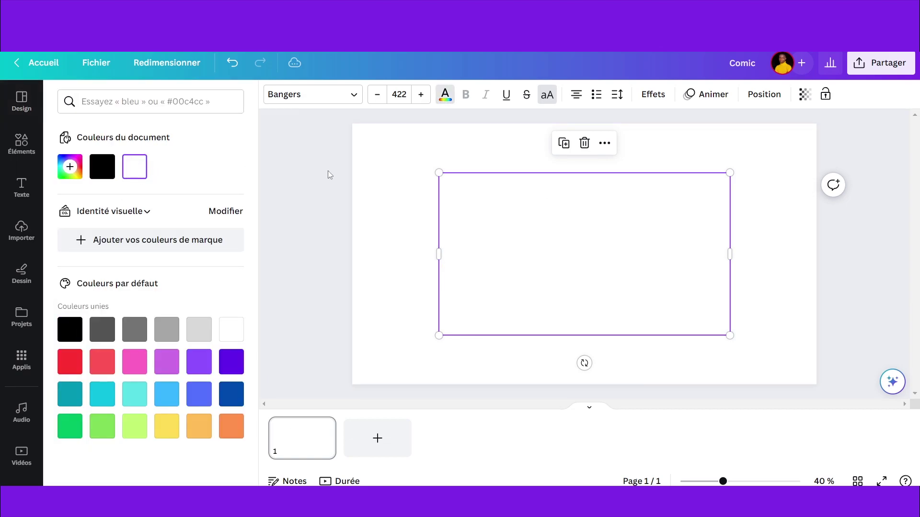
click(397, 141)
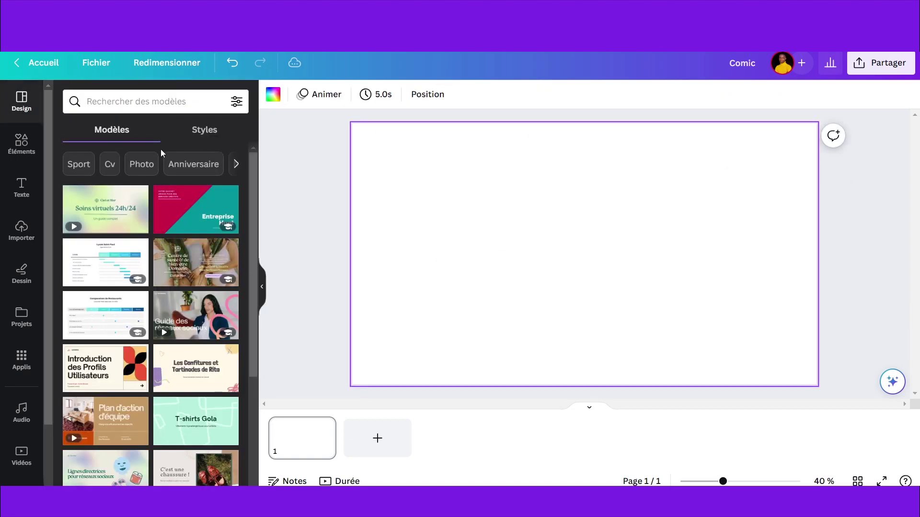
click(273, 95)
click(70, 329)
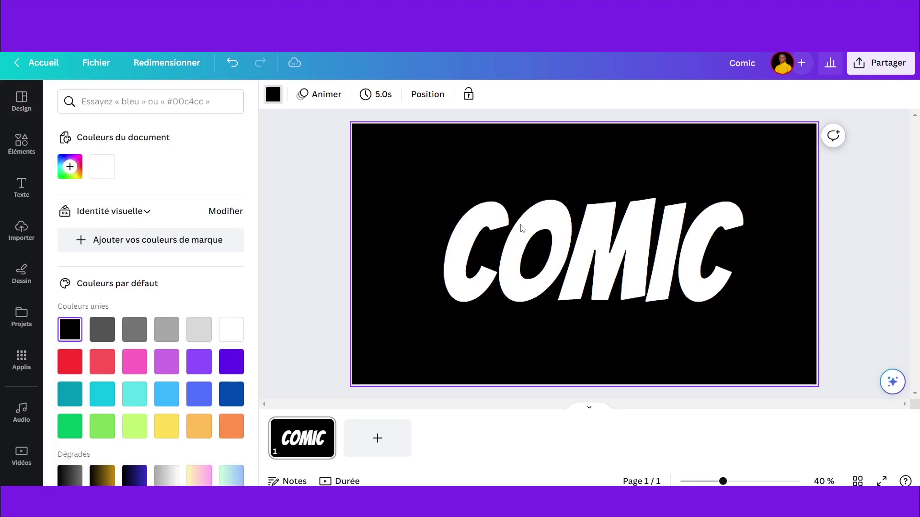
Step: Enlarge the COMIC text to about size 473 and re-centre it on the page
drag(647, 253, 617, 254)
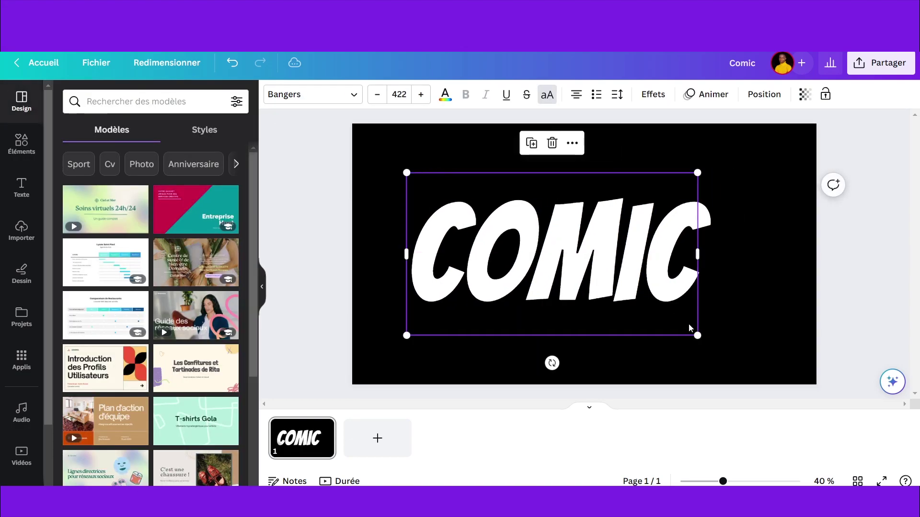
drag(696, 332, 740, 344)
drag(628, 283, 642, 273)
Step: Search the elements library for "gradient" and show all illustration results
click(16, 149)
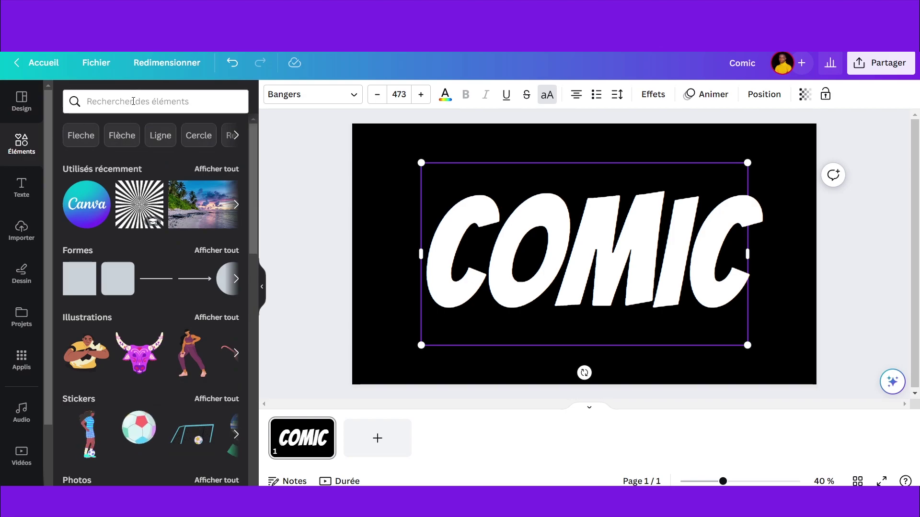
click(133, 102)
text(gradient)
key(Return)
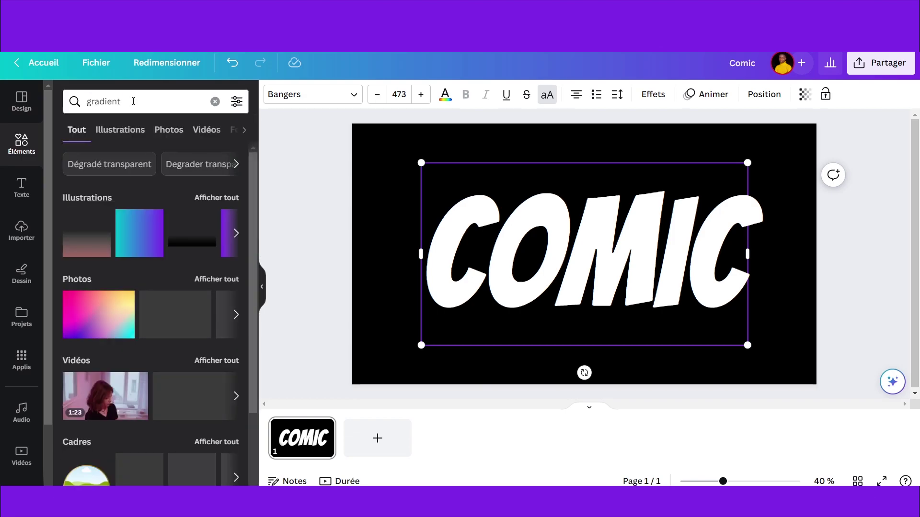
scroll(145, 262, down, 2)
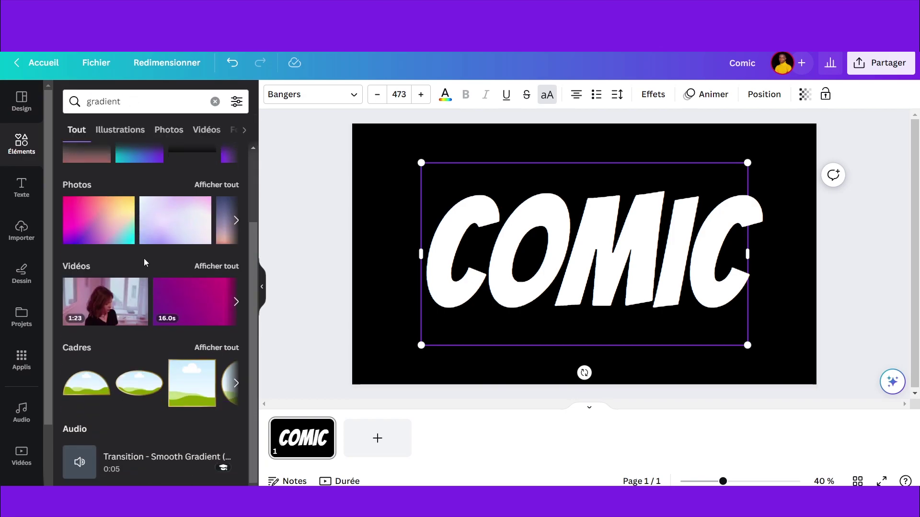
scroll(149, 247, up, 2)
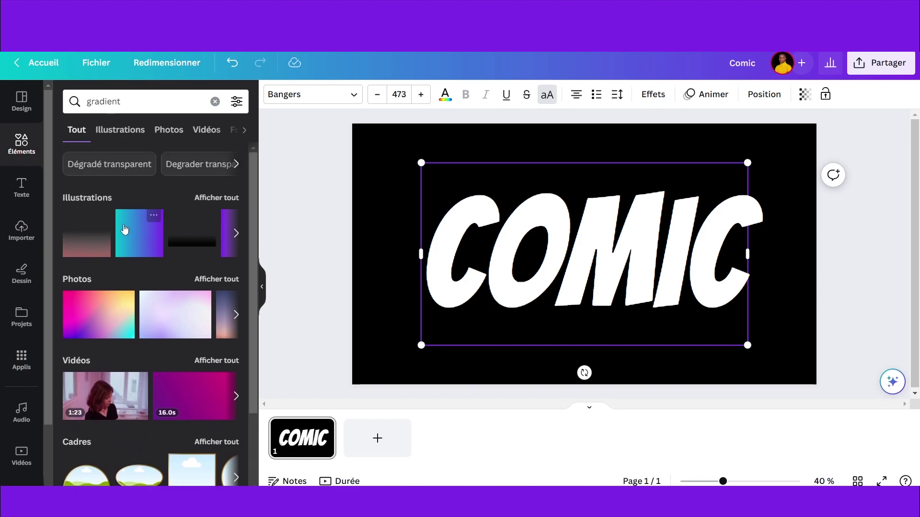
scroll(176, 260, down, 2)
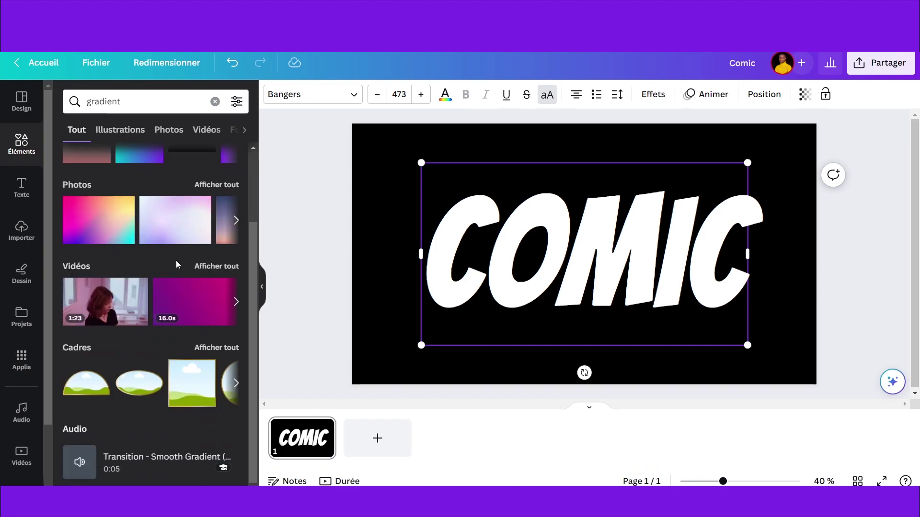
scroll(206, 261, up, 2)
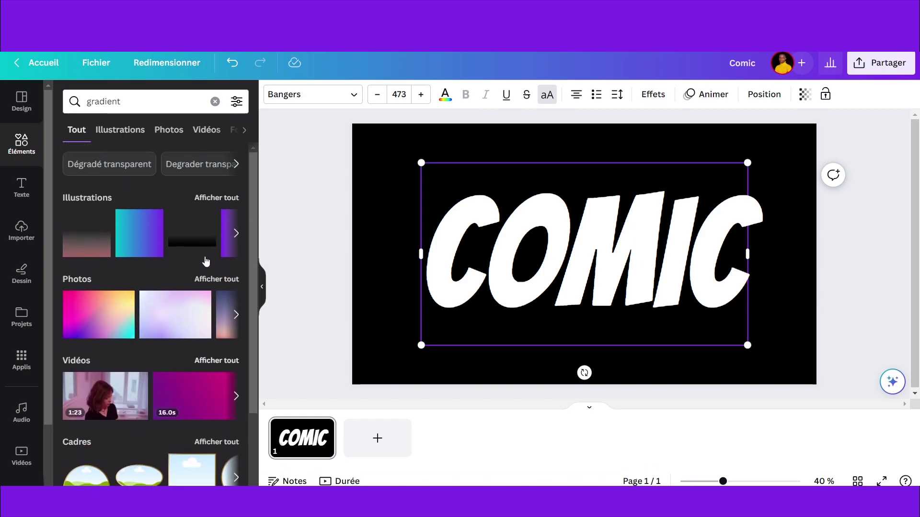
click(218, 198)
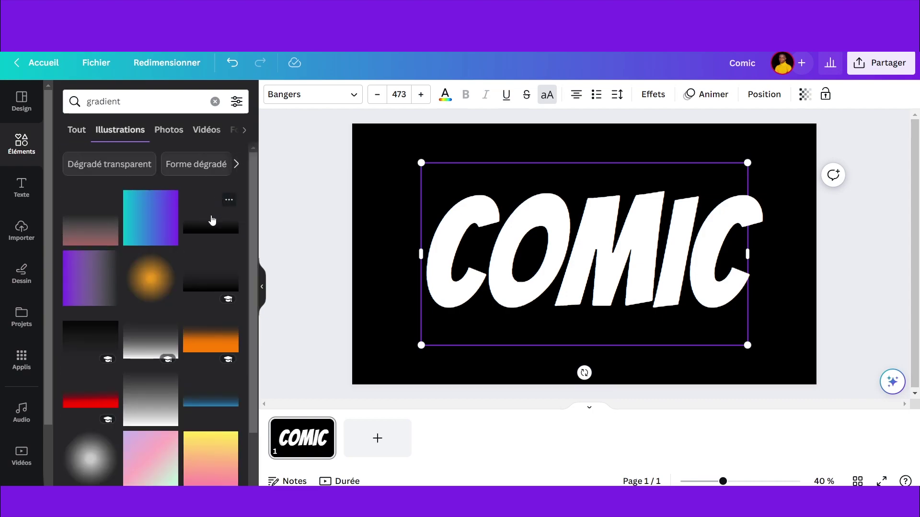
Step: Add the transparent-to-blue gradient illustration to the page with the COMIC text
scroll(206, 257, down, 4)
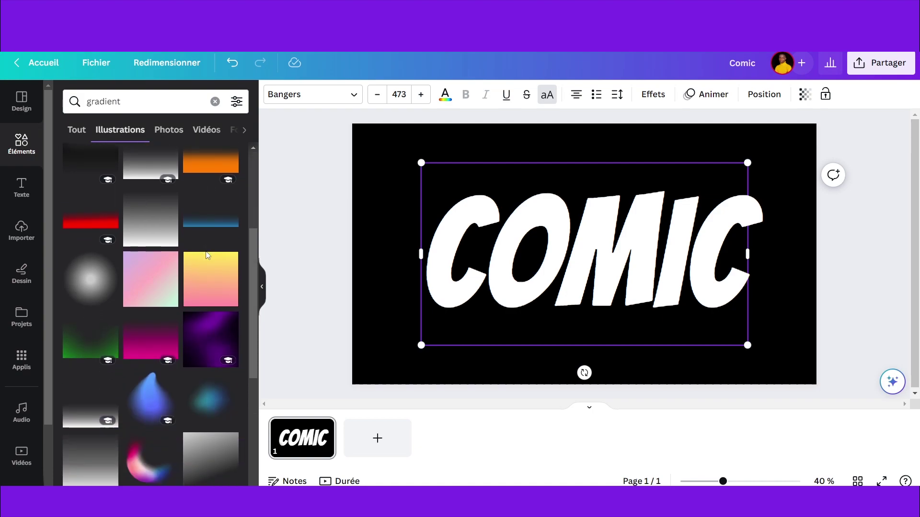
scroll(207, 256, down, 3)
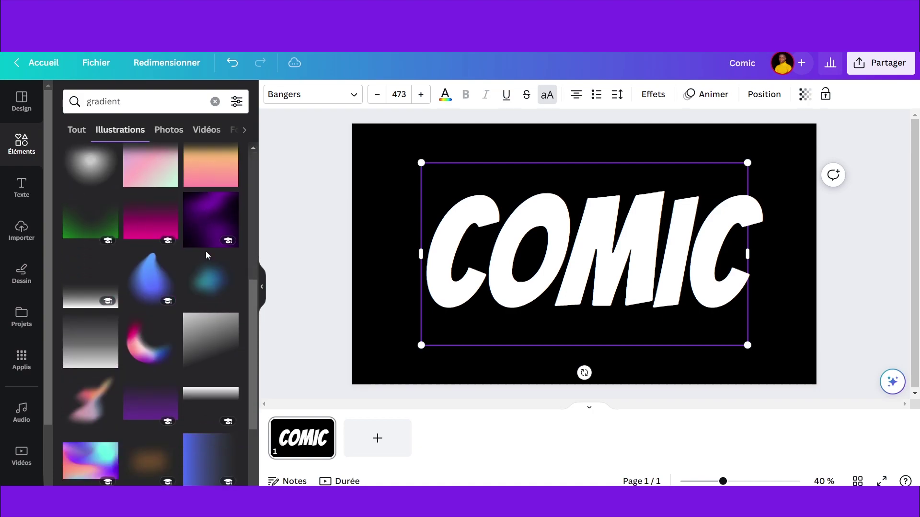
scroll(206, 254, up, 4)
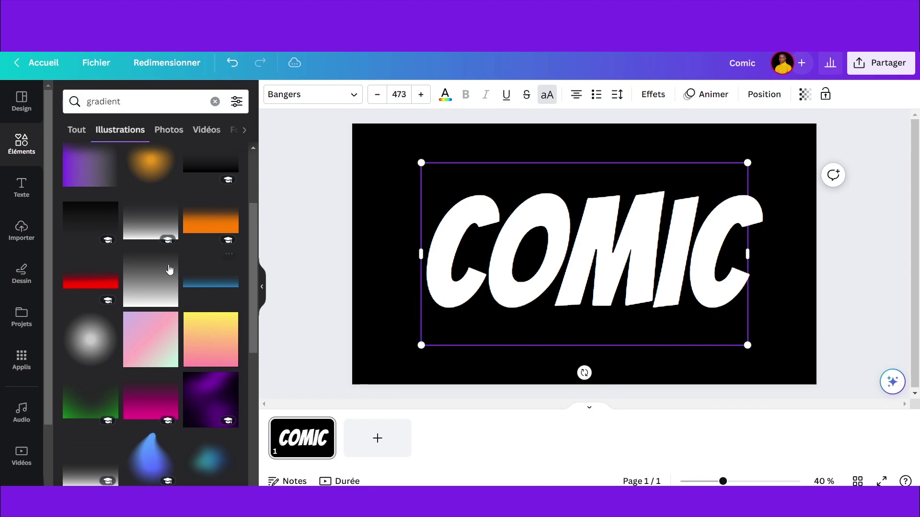
scroll(214, 232, up, 3)
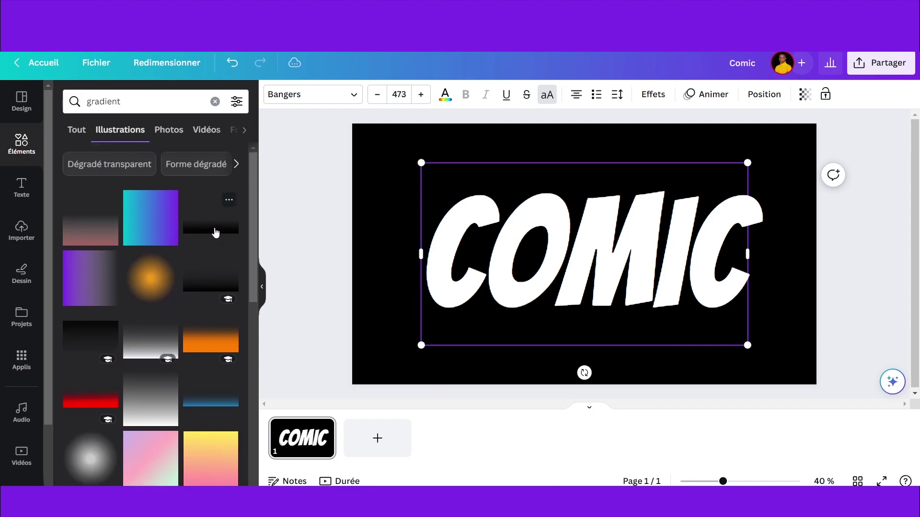
scroll(211, 240, down, 5)
scroll(200, 251, up, 2)
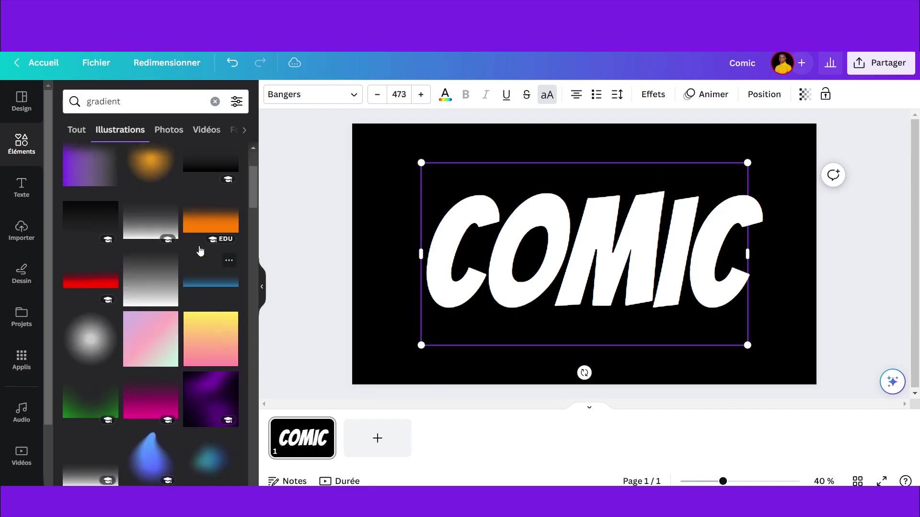
click(214, 285)
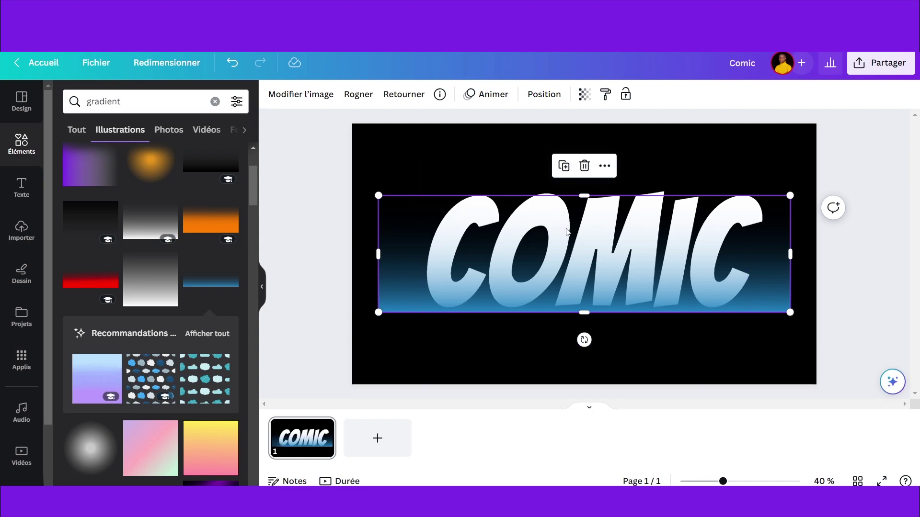
Step: Enlarge the blue gradient until it extends past both sides of the page and position it over the COMIC text
drag(787, 202, 905, 163)
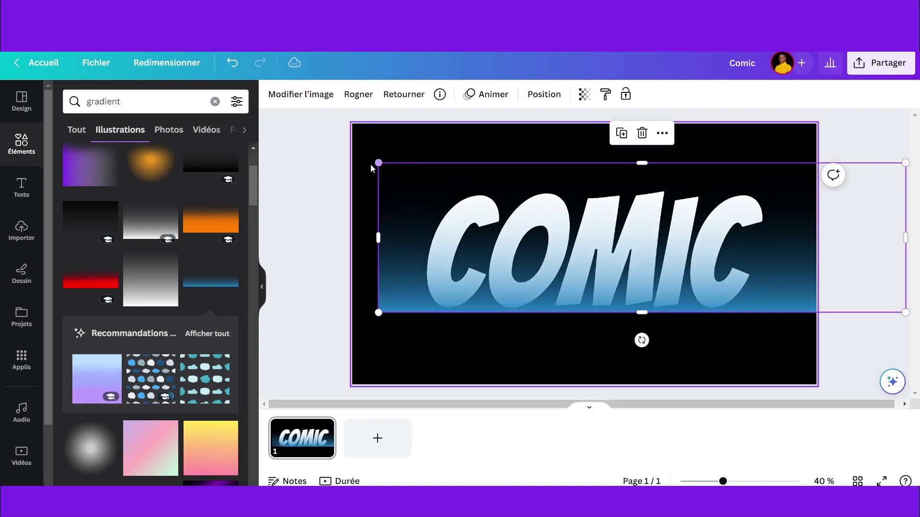
drag(377, 164, 266, 131)
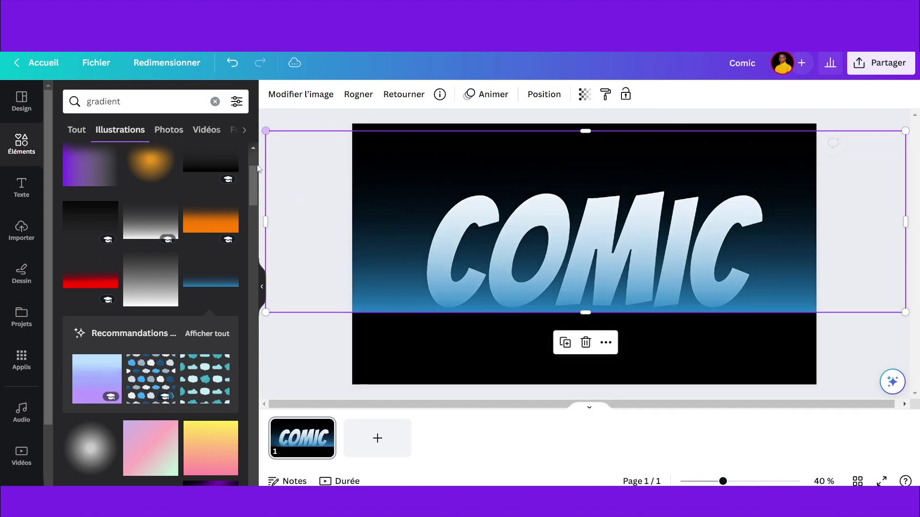
drag(560, 247, 553, 250)
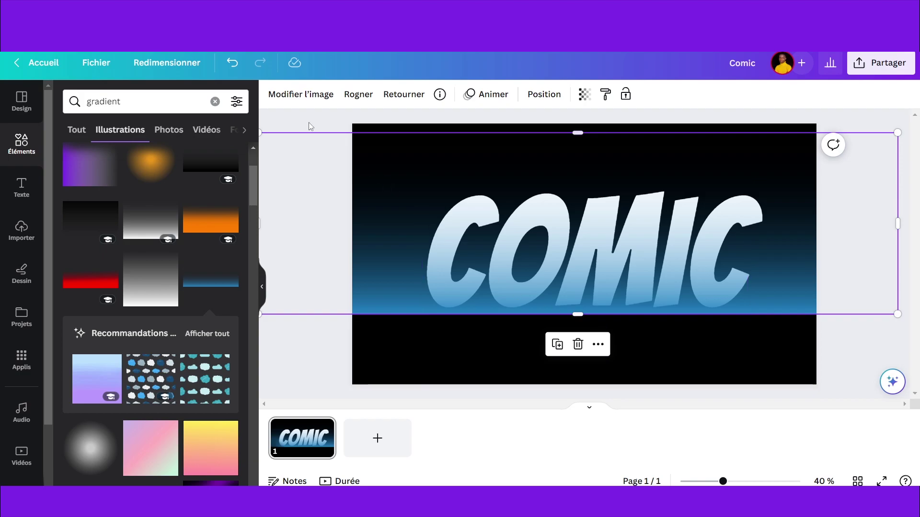
Step: Give the blue gradient the Ambre duotone effect and open that effect's colour settings
click(311, 94)
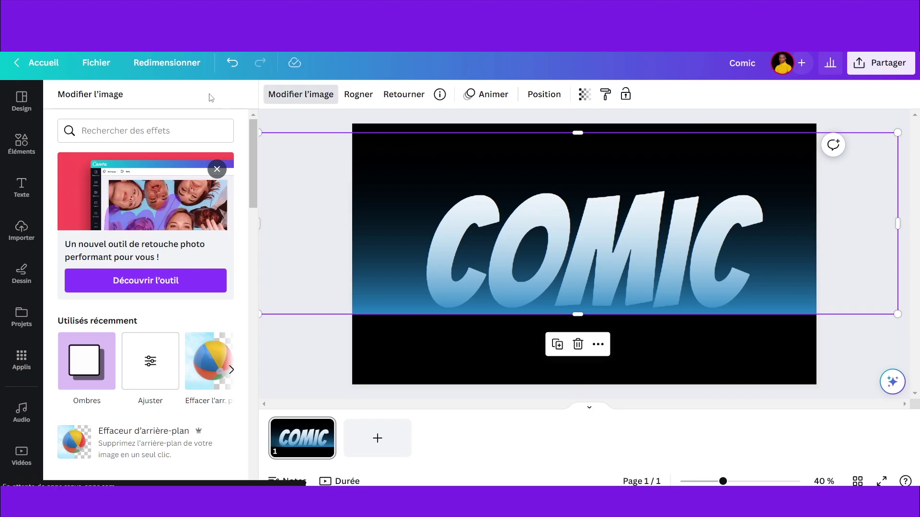
scroll(133, 242, down, 3)
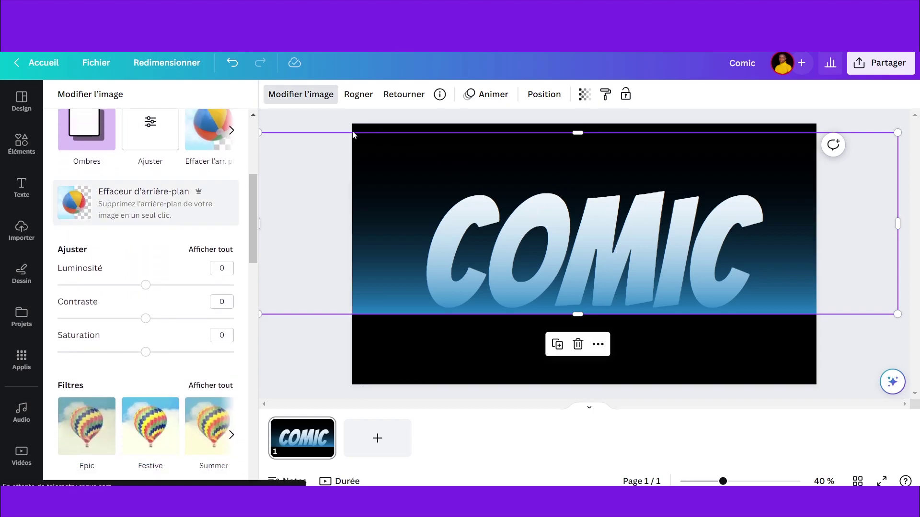
scroll(144, 158, down, 3)
scroll(106, 190, down, 5)
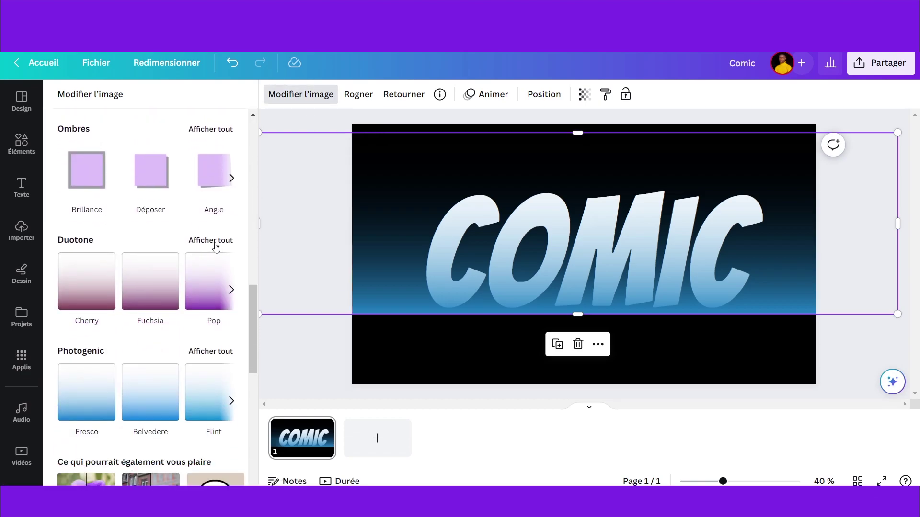
click(227, 246)
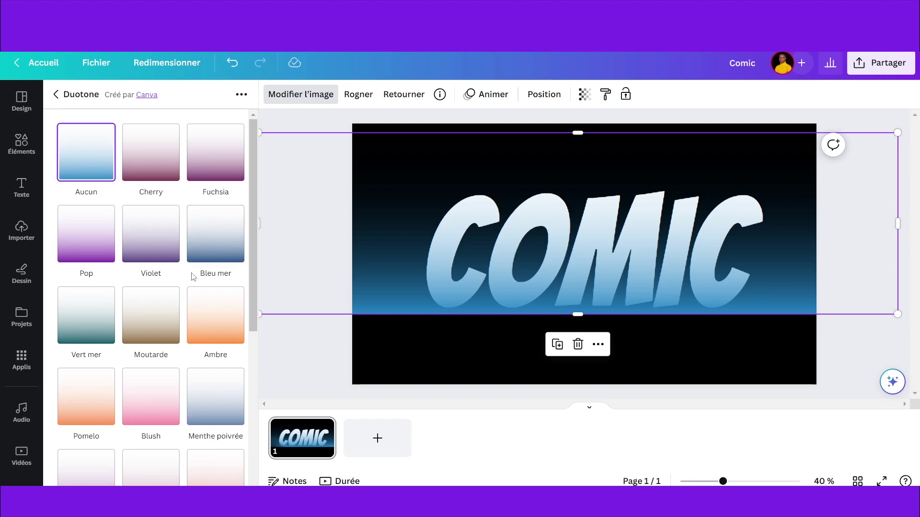
click(215, 326)
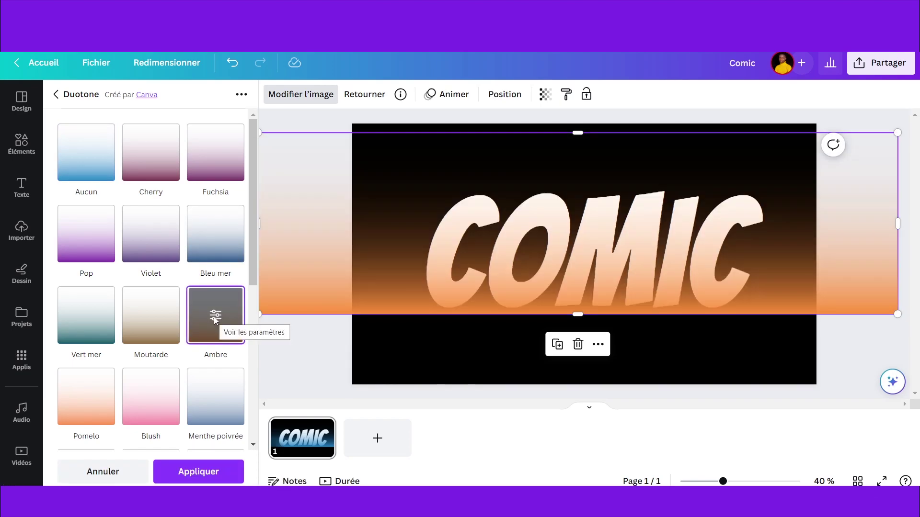
click(215, 316)
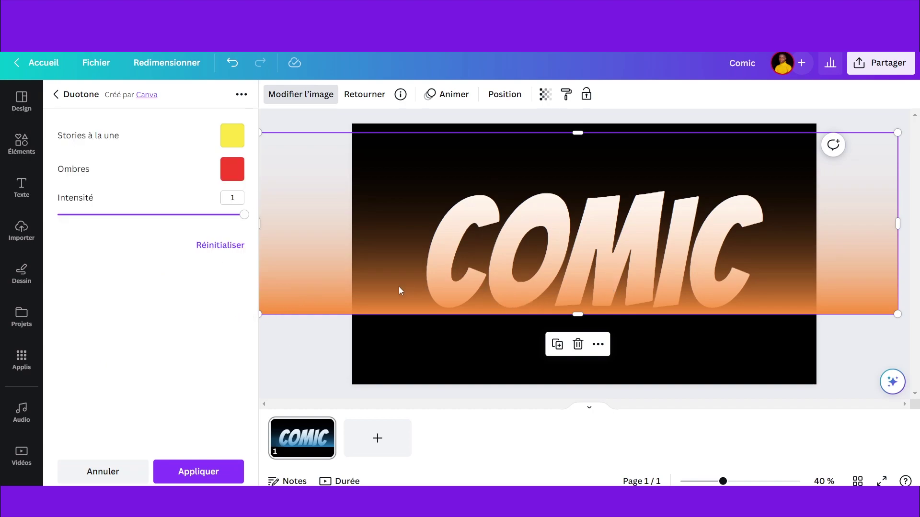
Step: Set the duotone's highlight colour (Stories à la une) to the orange-red #FF4A00 and apply the effect
click(241, 172)
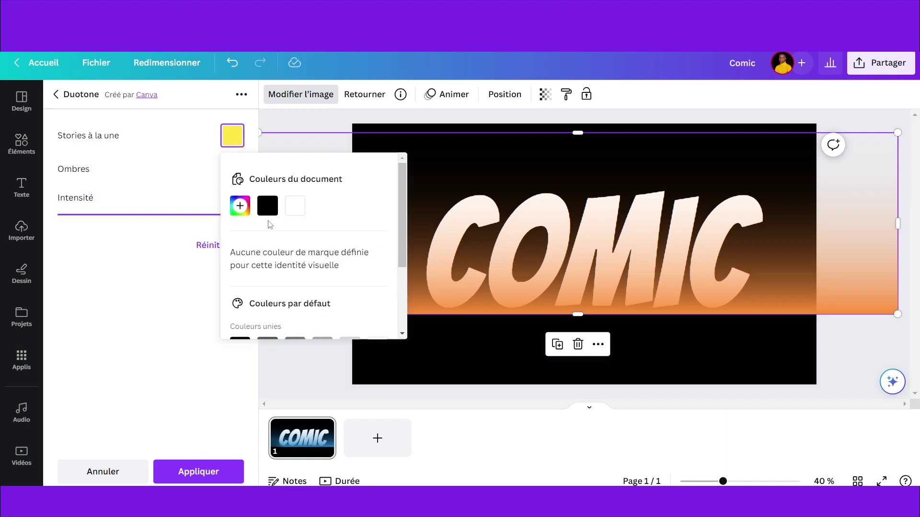
click(240, 206)
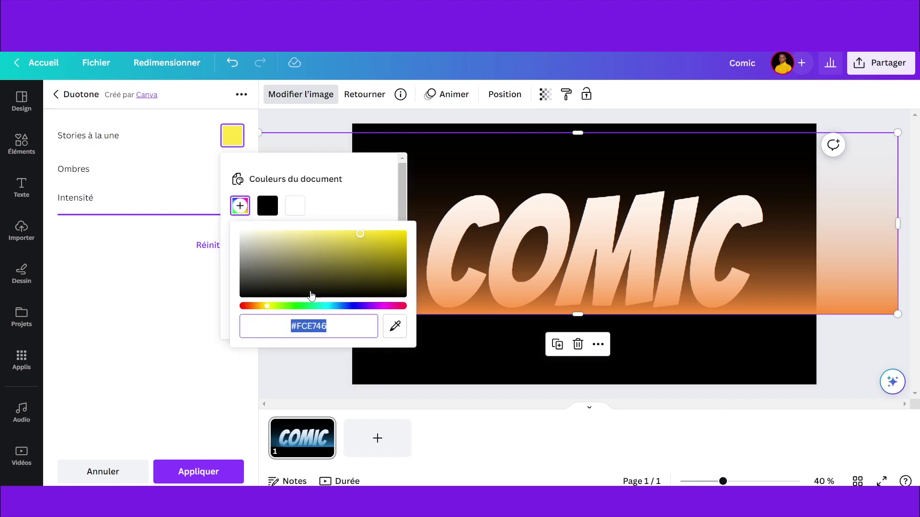
click(396, 326)
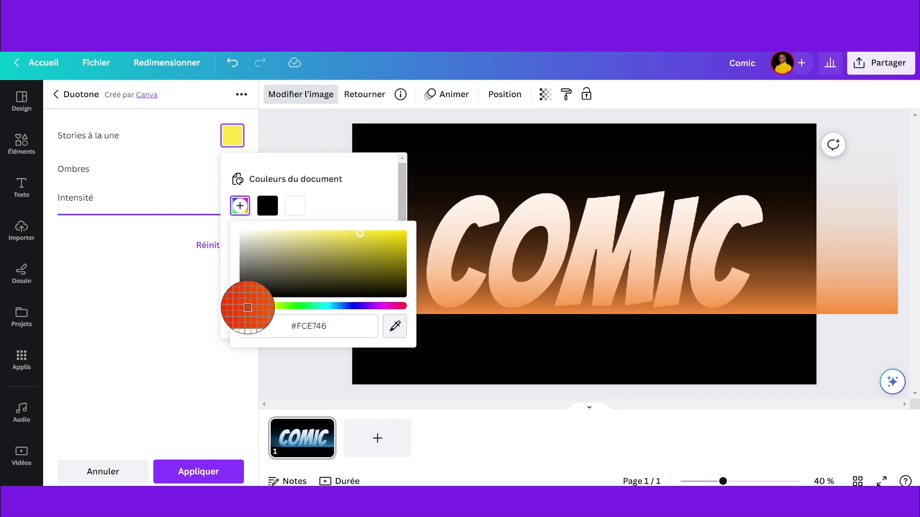
click(247, 307)
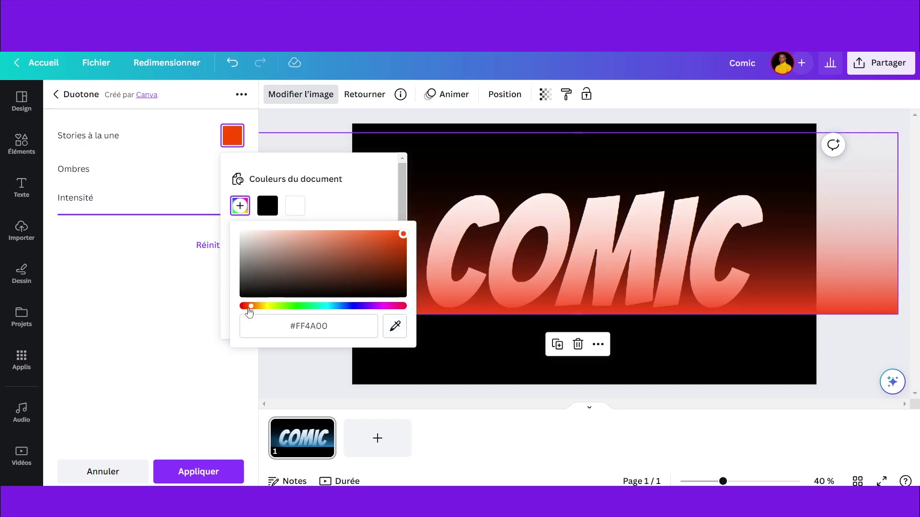
click(188, 171)
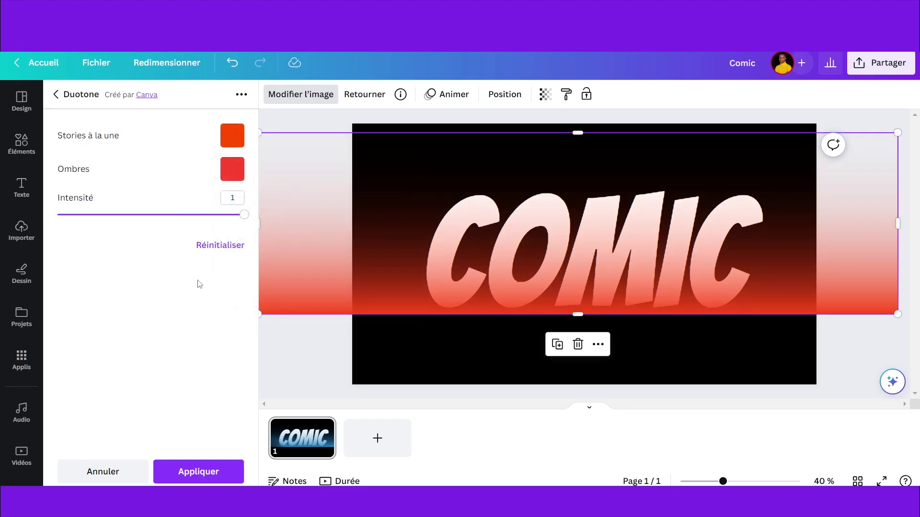
click(213, 472)
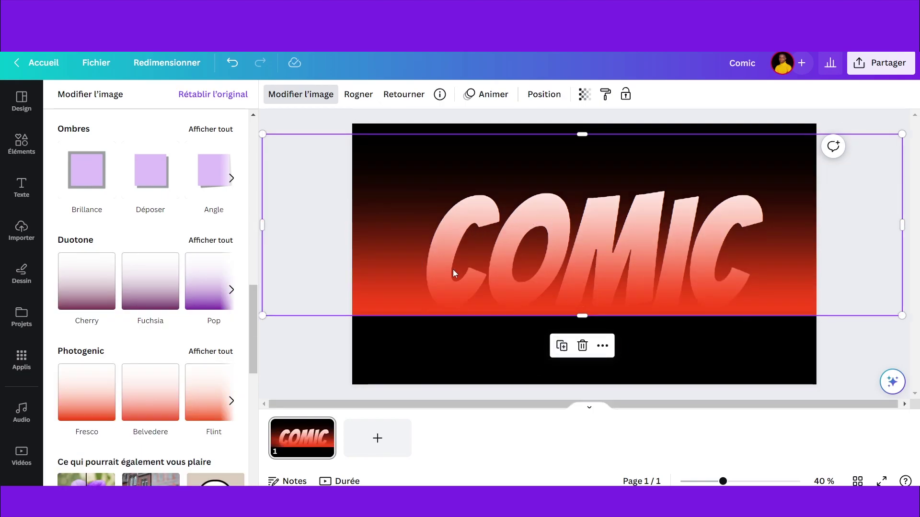
Step: Flip the duplicate red gradient vertically and move it down toward the COMIC text, centred horizontally on the page
click(404, 95)
click(418, 153)
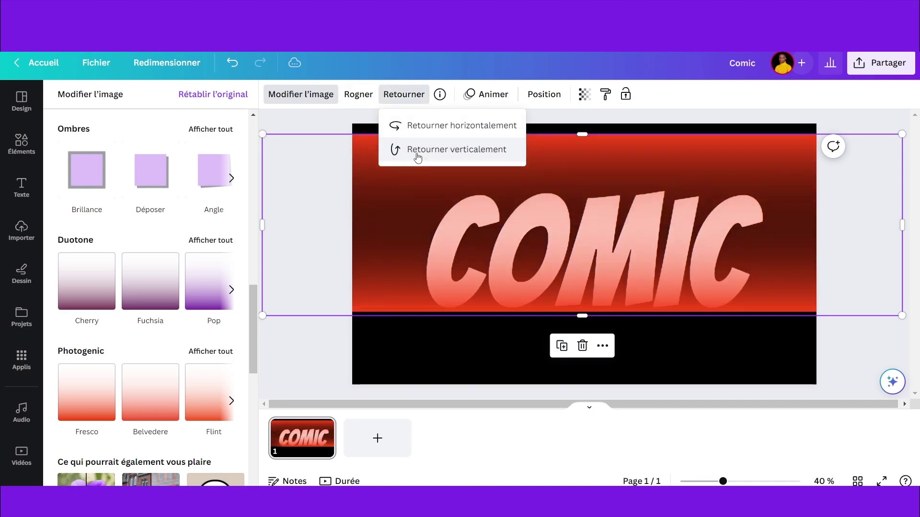
drag(577, 201, 577, 216)
Step: Give the flipped gradient copy the Ambre duotone effect with its colour settings open
click(300, 96)
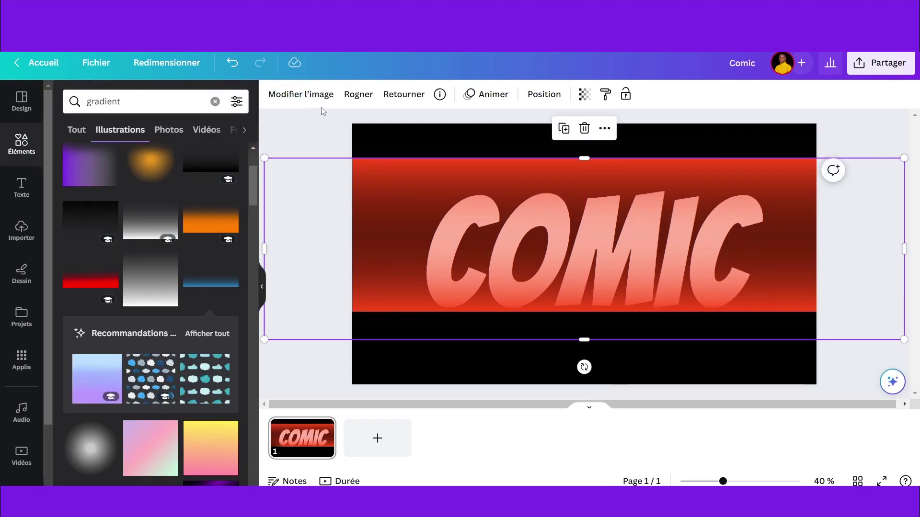
click(299, 96)
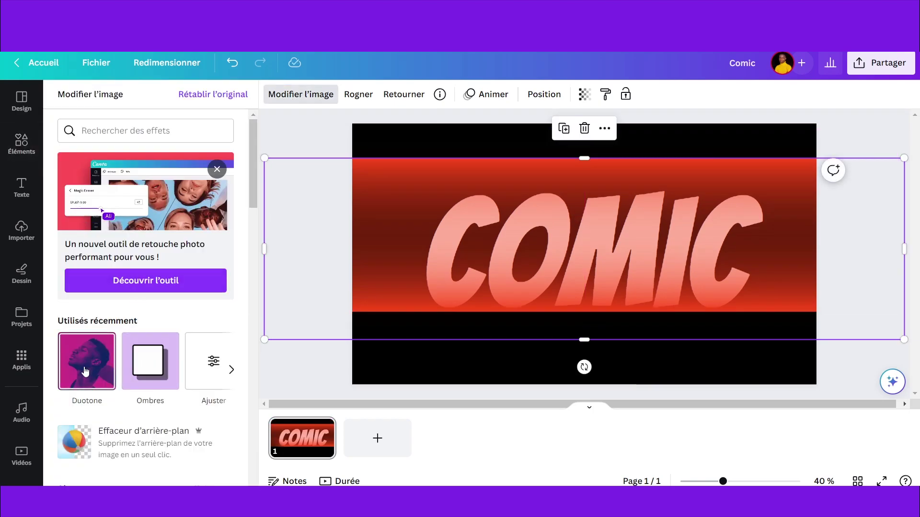
click(86, 362)
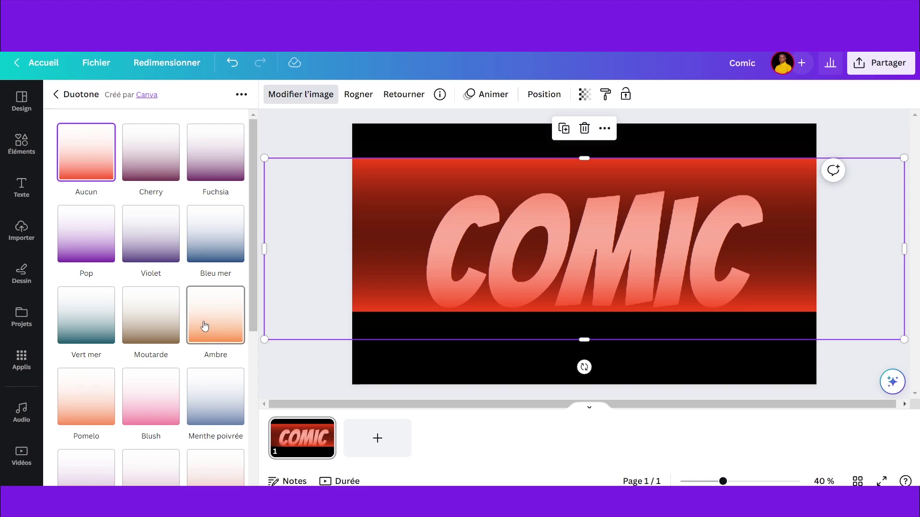
click(212, 320)
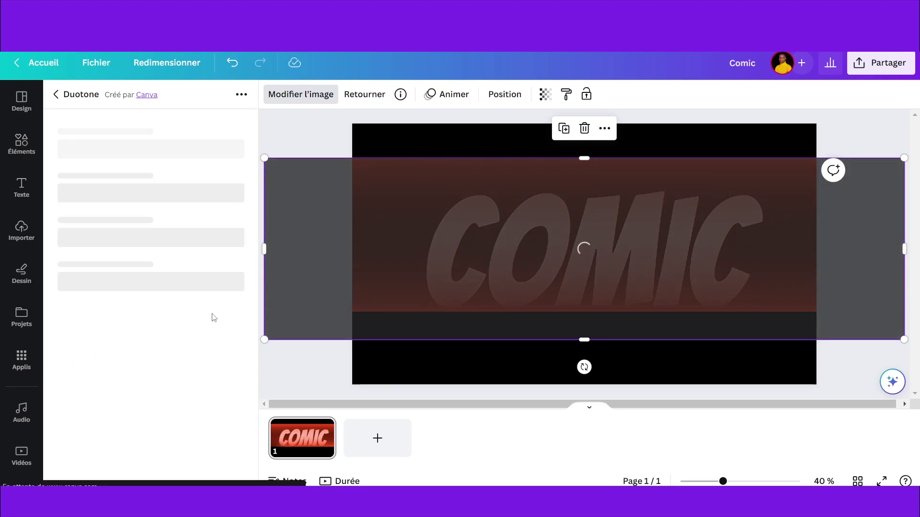
Step: Apply the duotone with its shadow colour (Ombres) sampled as yellow #FCE746, and lower the flipped gradient closer to the COMIC text
click(239, 162)
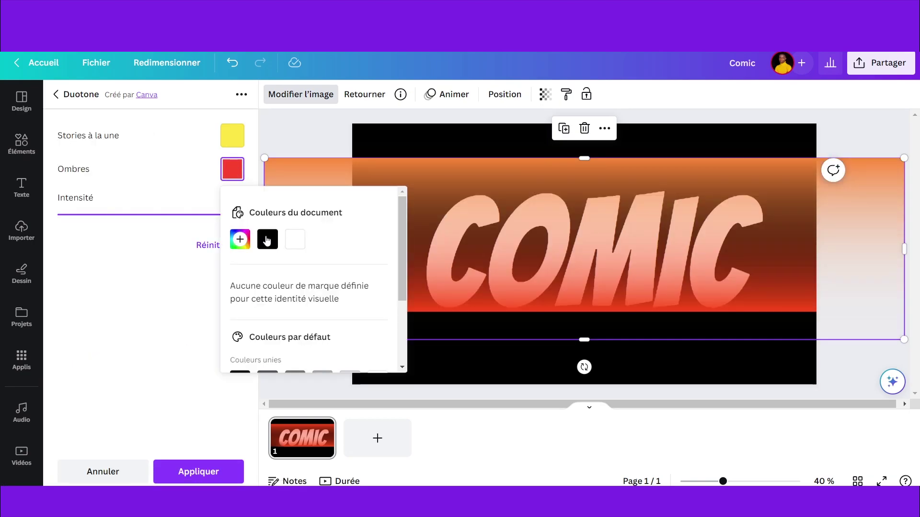
click(240, 239)
click(394, 360)
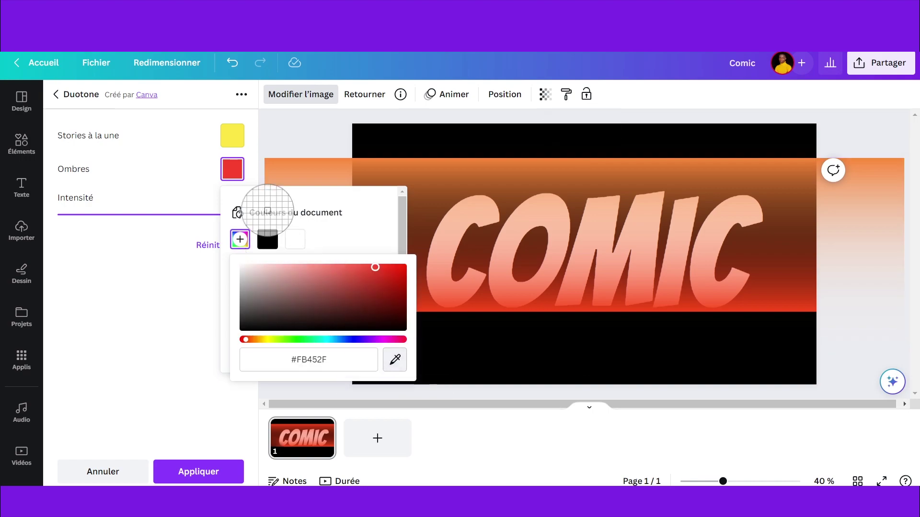
click(230, 134)
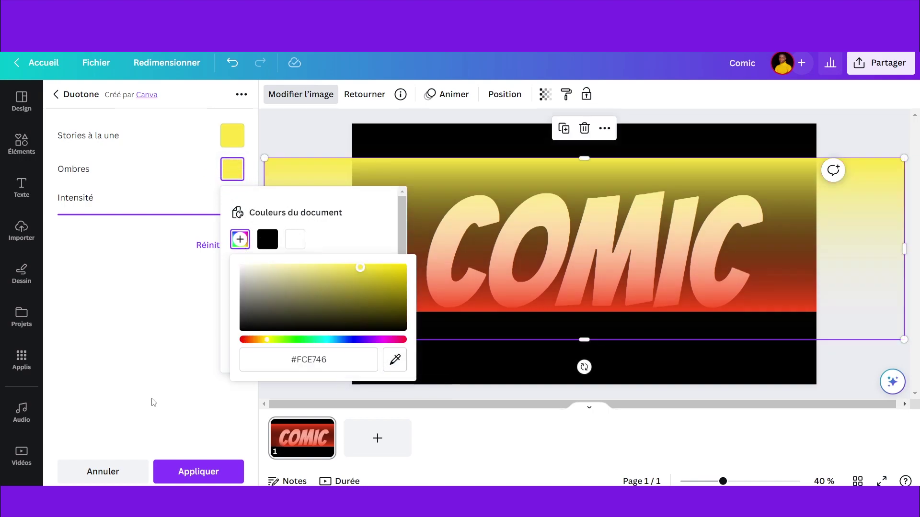
click(199, 475)
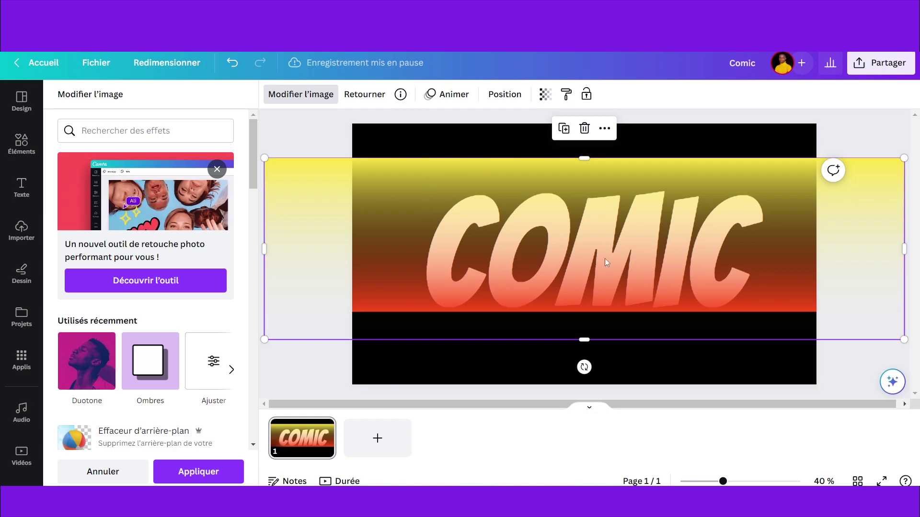
drag(613, 223, 612, 238)
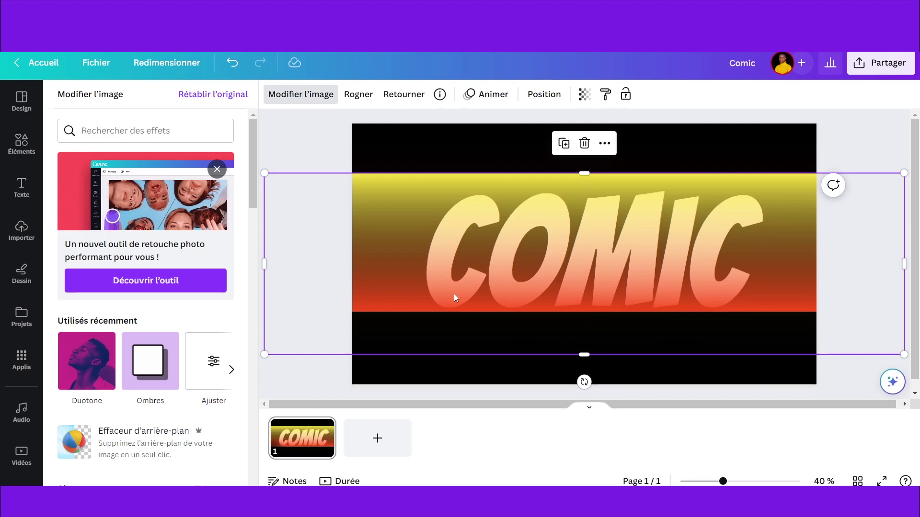
click(856, 130)
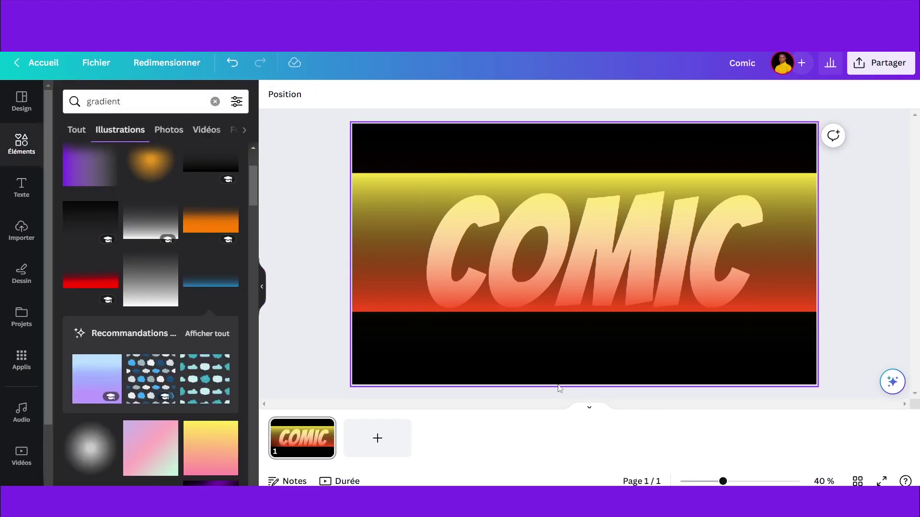
Step: Download the design as a PNG at 1920 × 1080 px
click(876, 63)
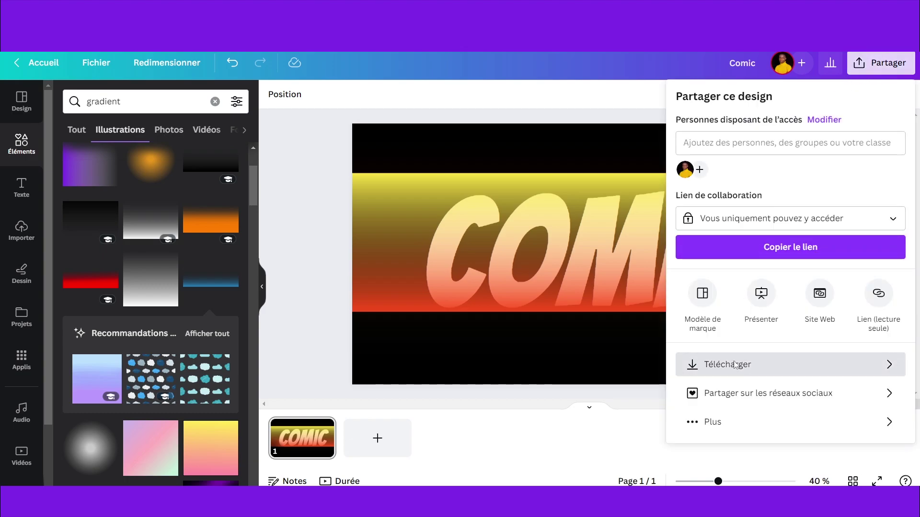
click(736, 363)
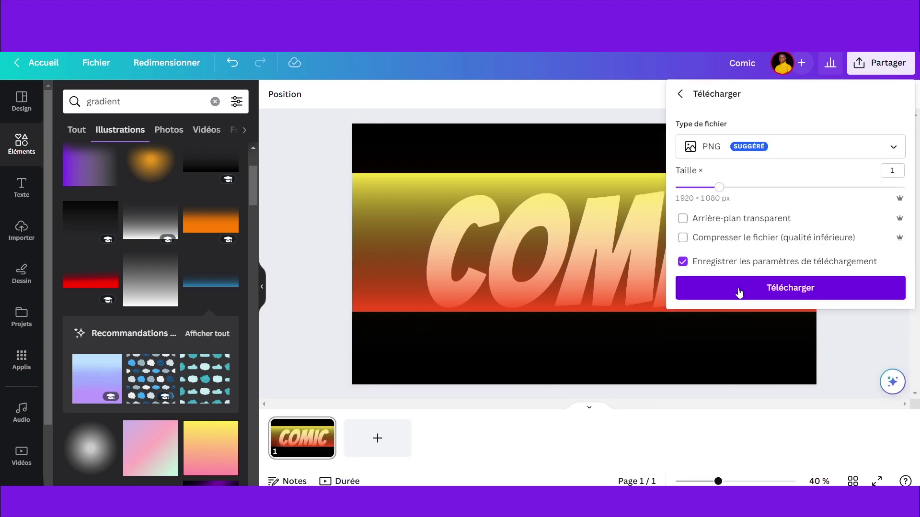
click(784, 291)
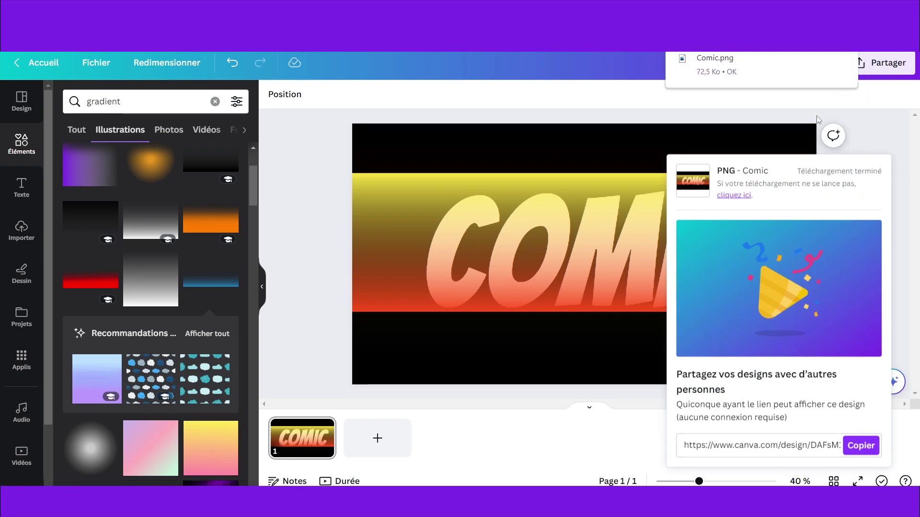
Step: Import the downloaded Comic.png into the uploads and place it on a new second page
drag(714, 63, 189, 269)
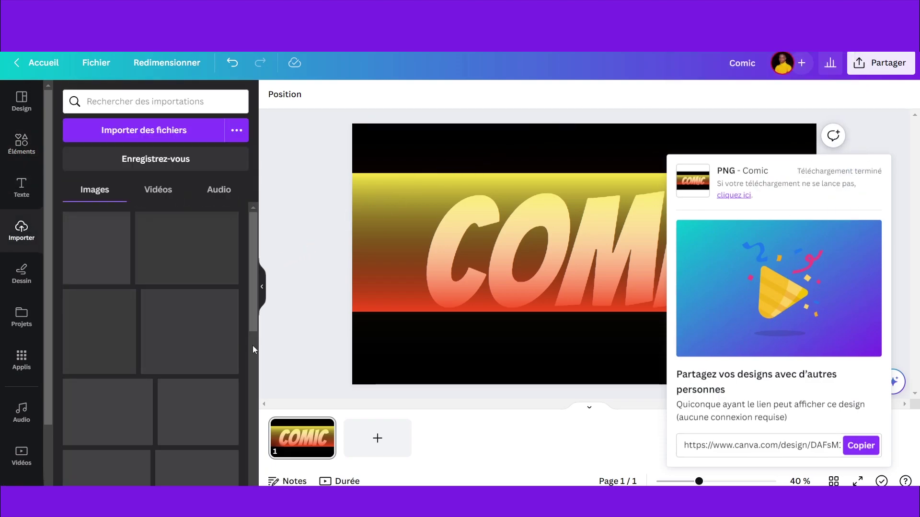
click(376, 439)
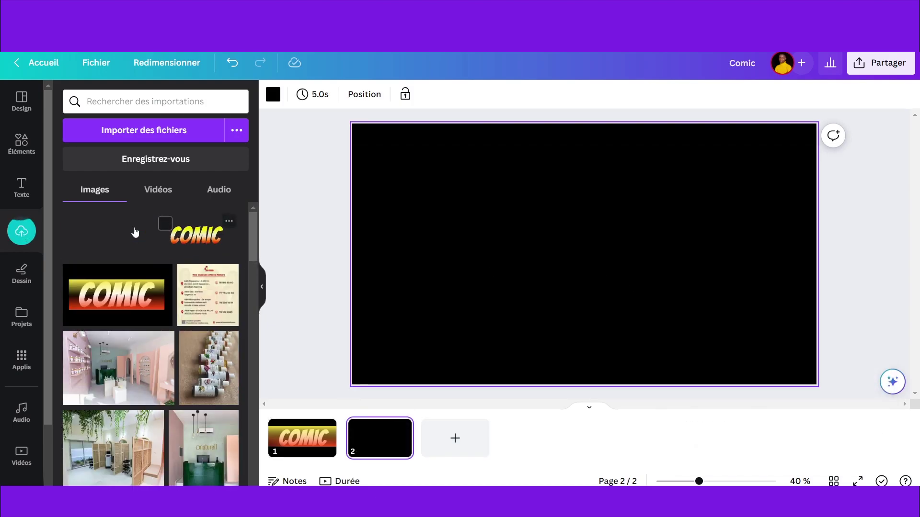
click(128, 231)
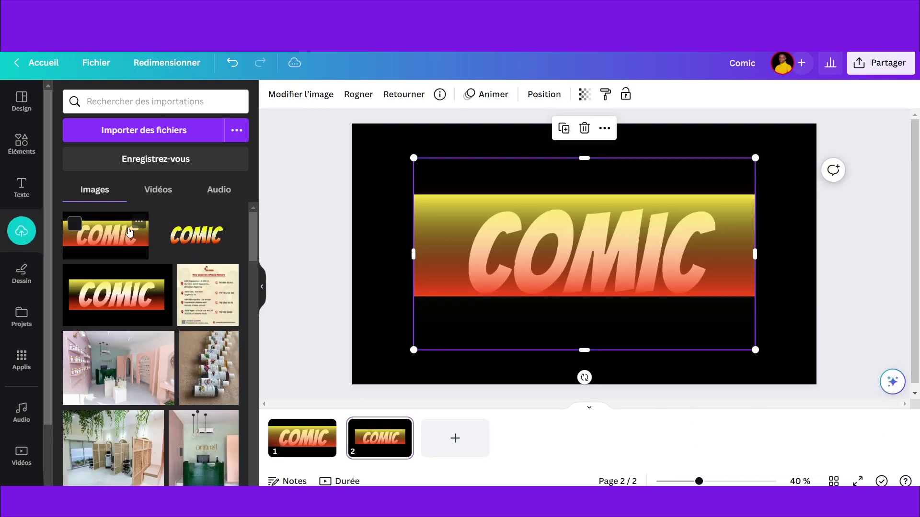
Step: Change the second page's background colour to white
click(361, 139)
click(273, 94)
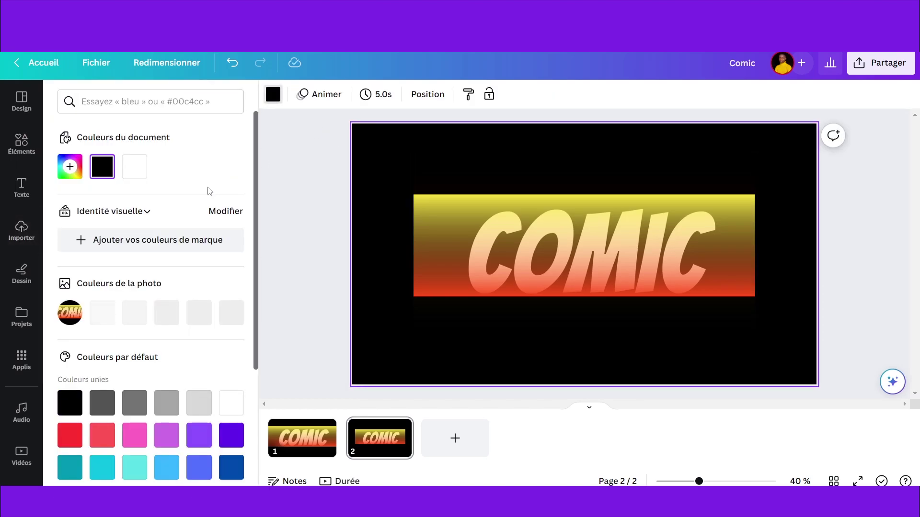
click(134, 167)
Step: Remove the background of the COMIC image on the second page with the background eraser (Effaceur d'arrière-plan) and apply it
click(551, 243)
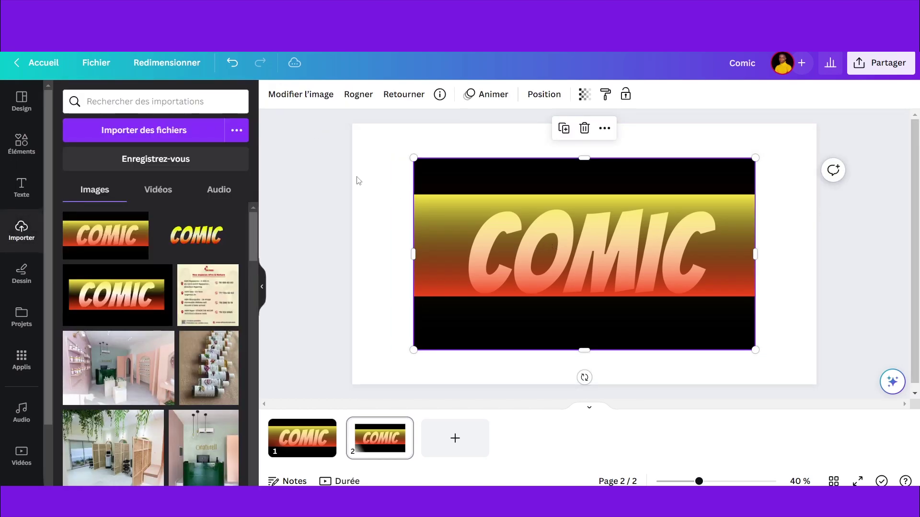
click(310, 96)
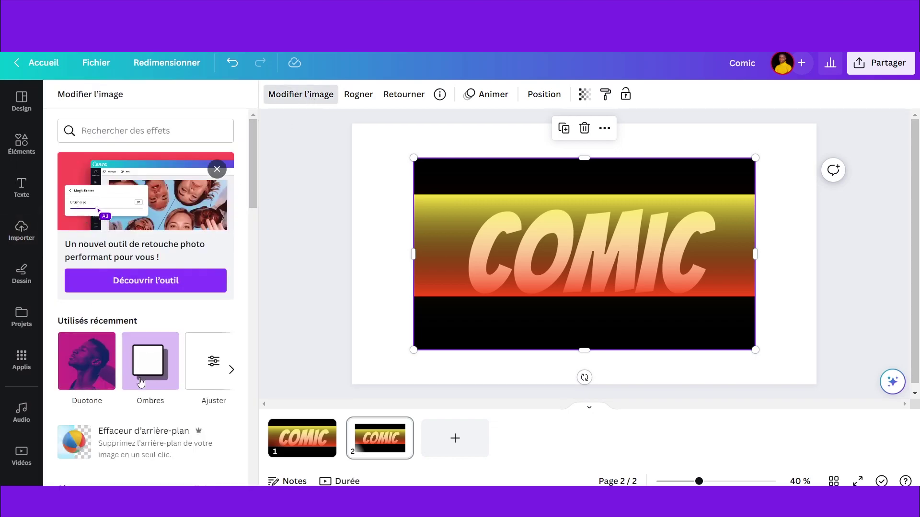
scroll(148, 386, down, 3)
click(213, 307)
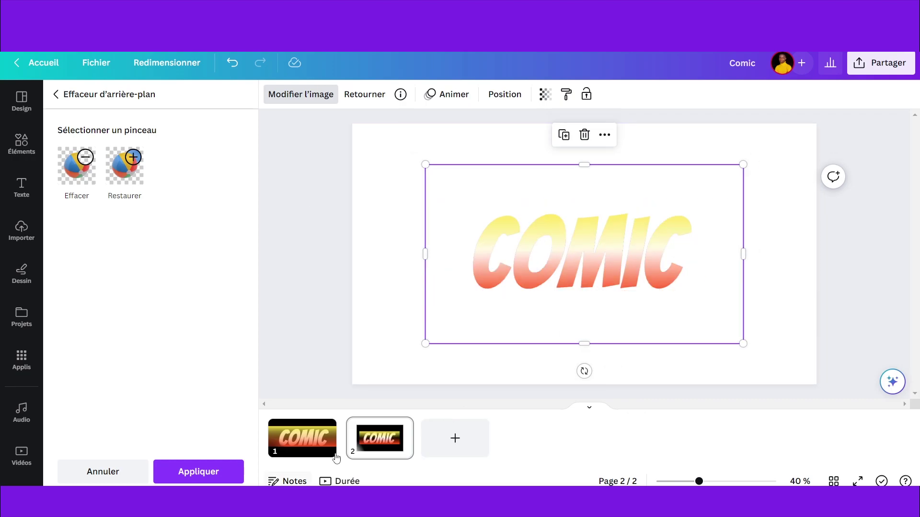
click(206, 471)
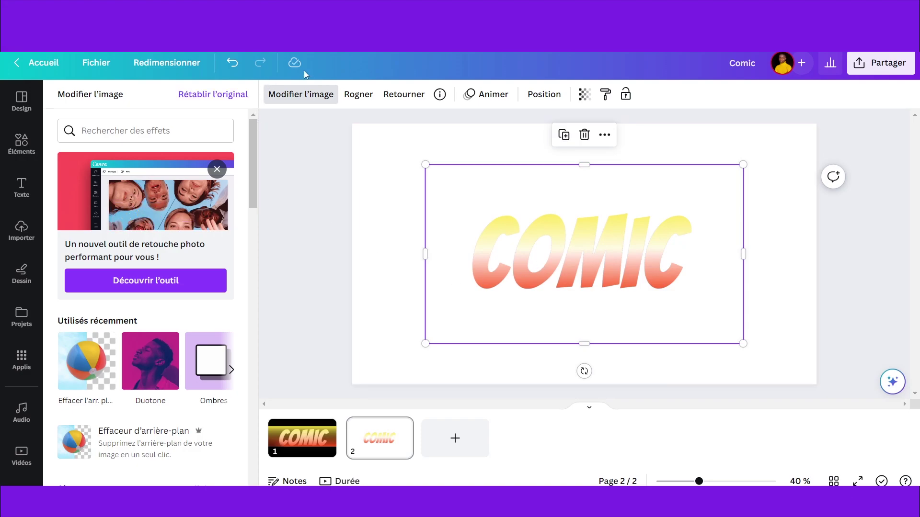
Step: Adjust the cut-out COMIC image, setting its contrast (Contraste) to 25 and saturation to 82
scroll(157, 248, down, 6)
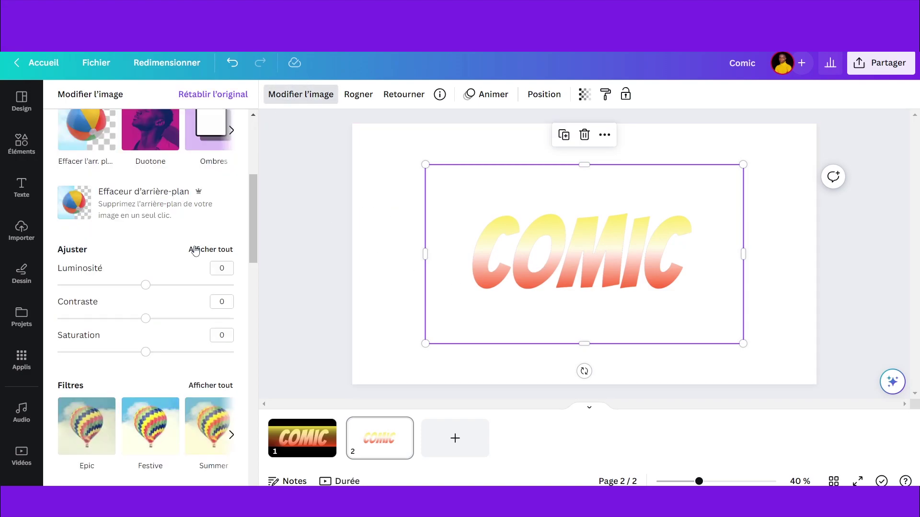
scroll(157, 248, down, 1)
click(208, 131)
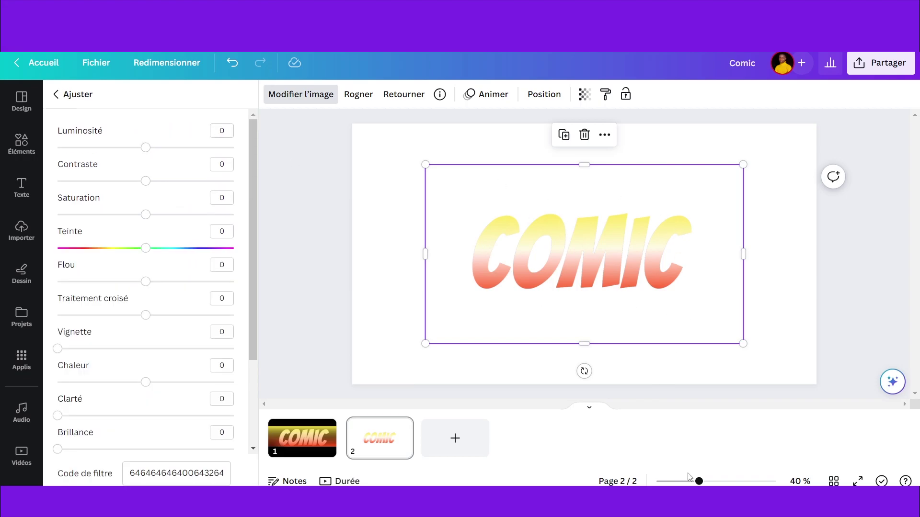
drag(699, 482, 717, 482)
scroll(544, 247, down, 1)
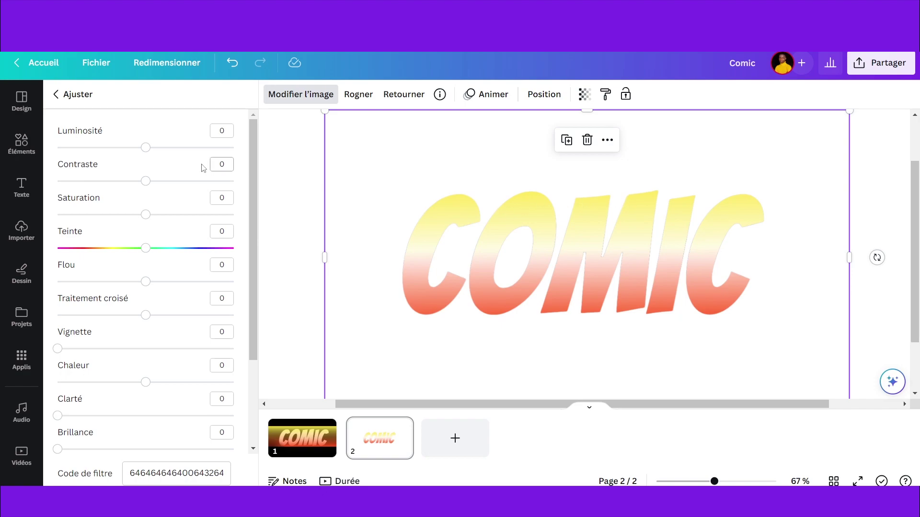
mouse_move(158, 183)
mouse_down()
mouse_move(206, 185)
mouse_move(173, 186)
mouse_up()
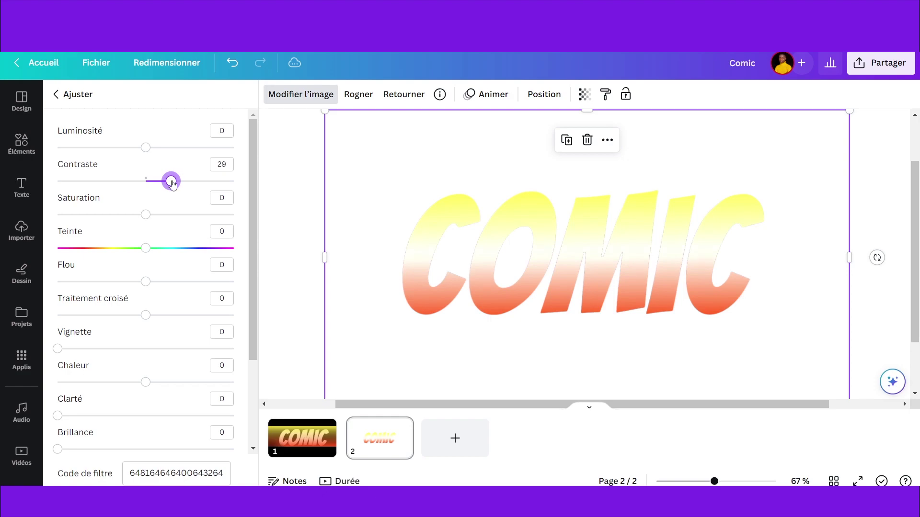
click(222, 164)
key(shift+Tab)
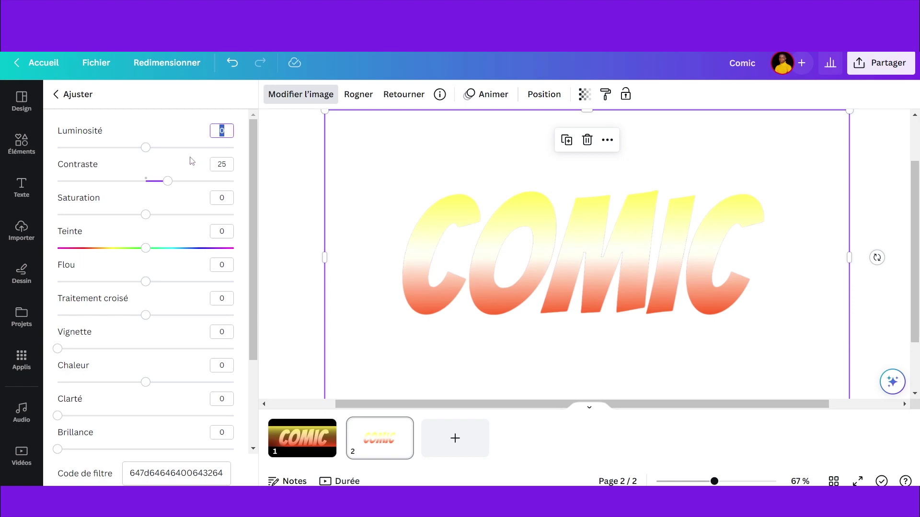
drag(155, 216, 219, 220)
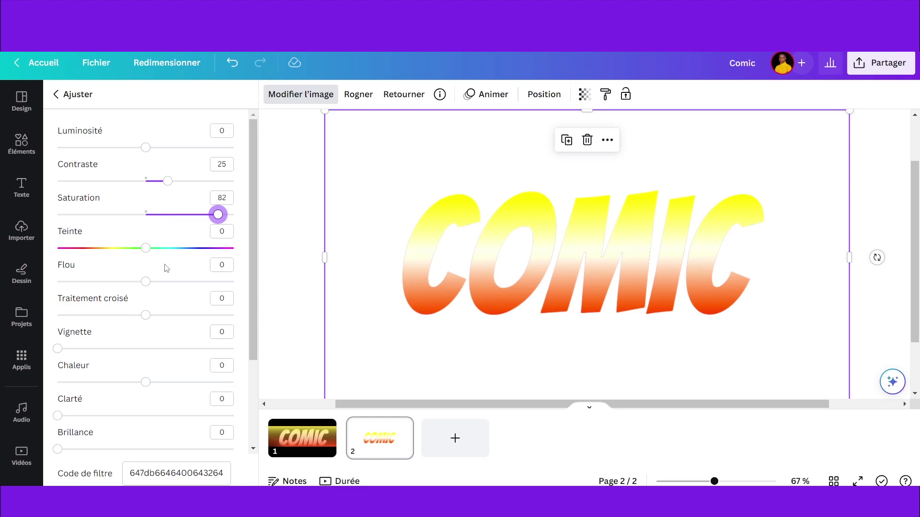
Step: Set the COMIC image's blur (Flou) to -13 and warmth (Chaleur) to 64
mouse_move(148, 285)
mouse_down()
mouse_move(124, 283)
mouse_move(136, 288)
mouse_up()
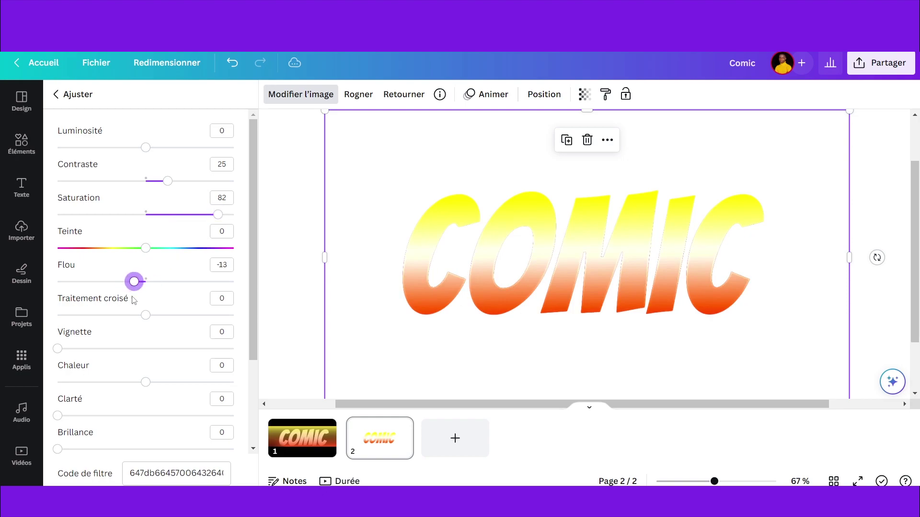
scroll(132, 346, down, 1)
drag(145, 322, 203, 327)
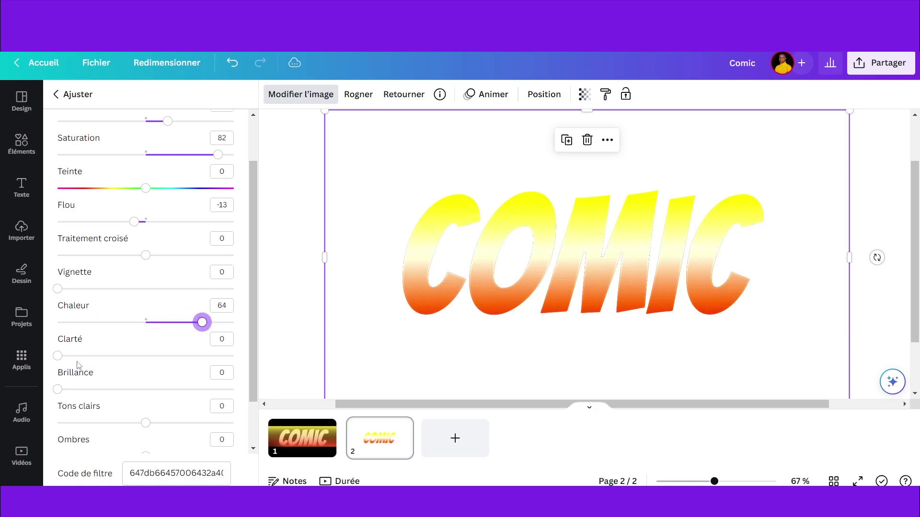
Step: Set the COMIC image's clarity (Clarté) to 23, Brillance to 53 and highlights (Tons clairs) to -98
drag(58, 356, 98, 356)
click(151, 390)
click(144, 423)
drag(112, 427, 61, 433)
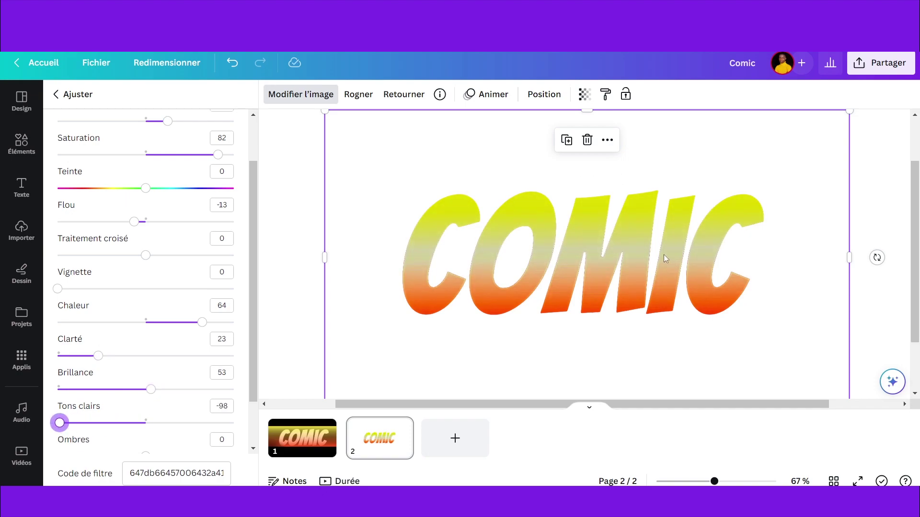
scroll(207, 354, down, 2)
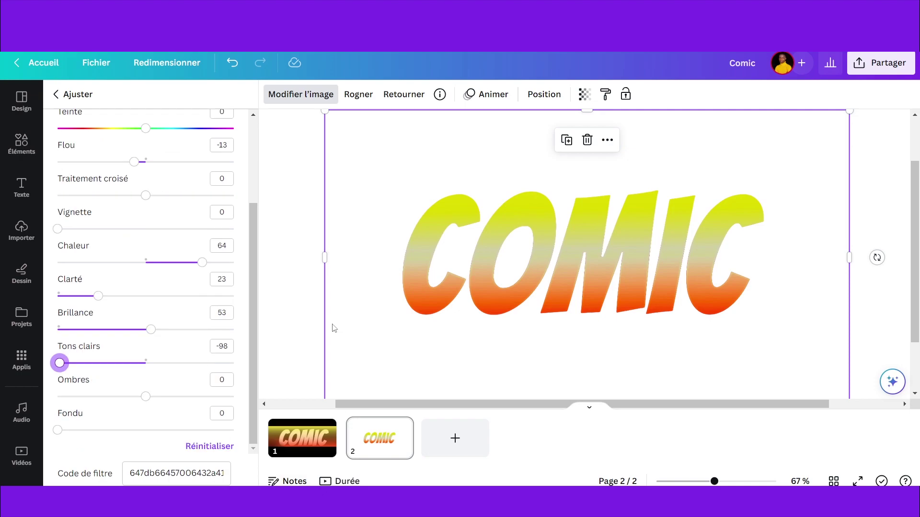
mouse_move(708, 483)
mouse_down()
mouse_move(716, 483)
mouse_move(692, 484)
mouse_move(705, 483)
mouse_up()
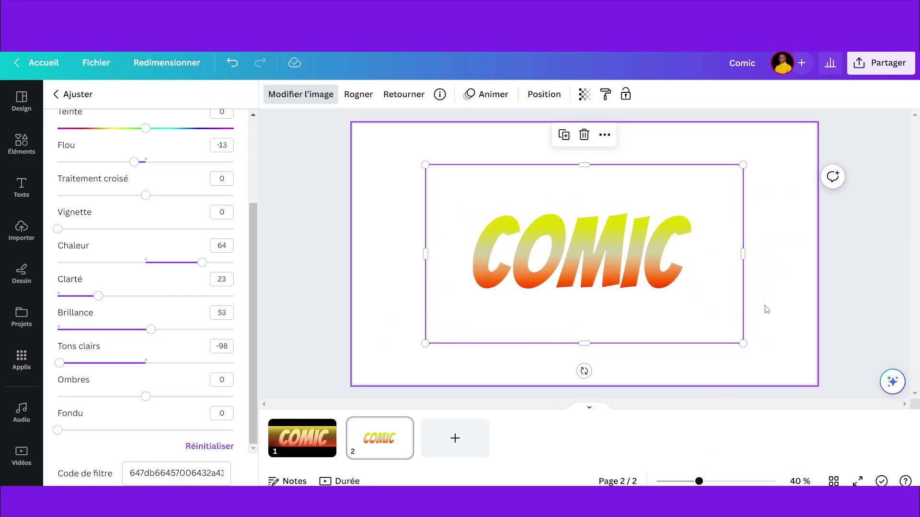
click(774, 275)
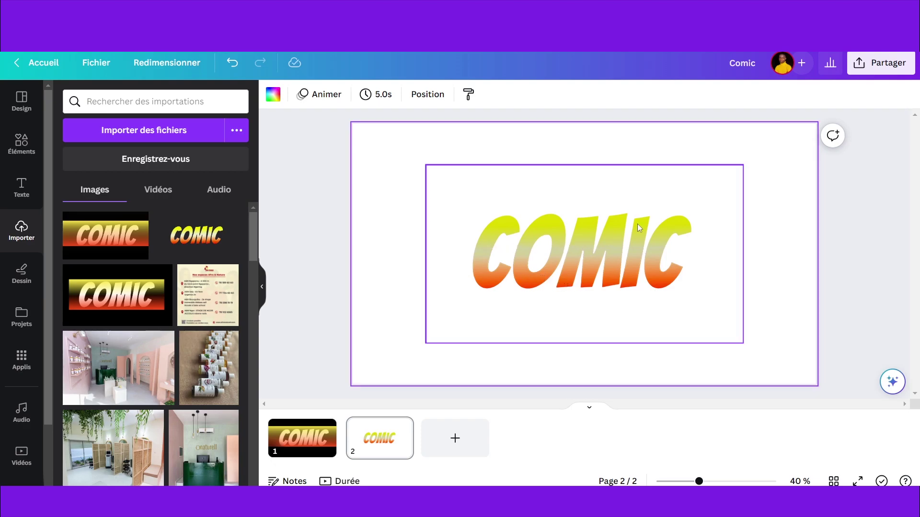
Step: Enlarge the COMIC image on the second page from its lower-left and upper-right corners so the lettering fills more of the page
click(881, 63)
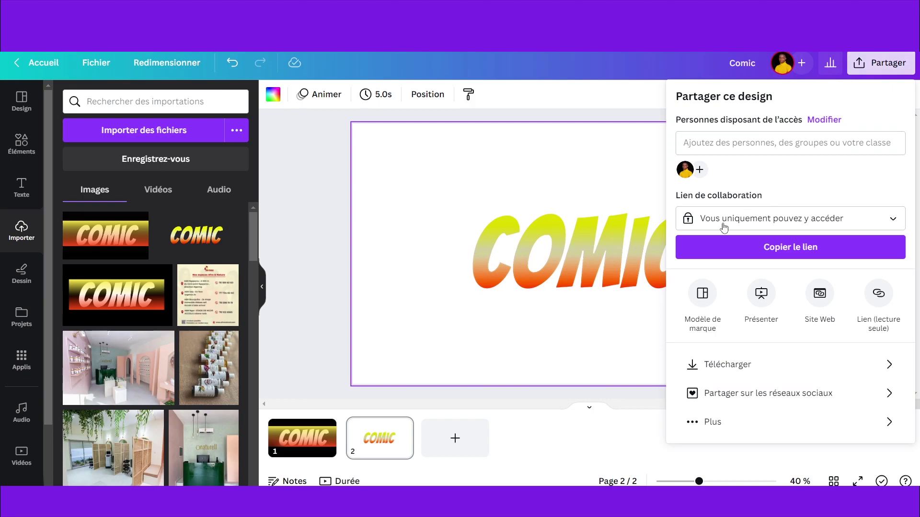
click(544, 274)
drag(421, 339, 378, 386)
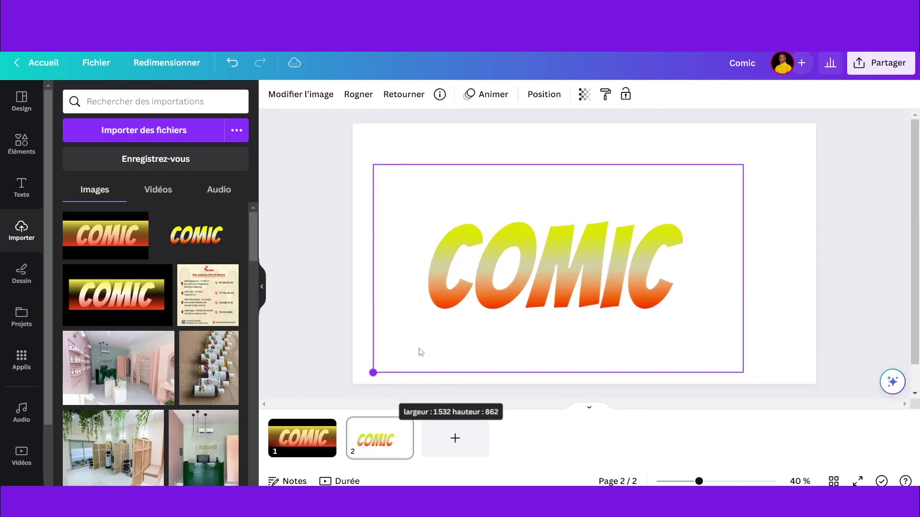
drag(743, 164, 842, 70)
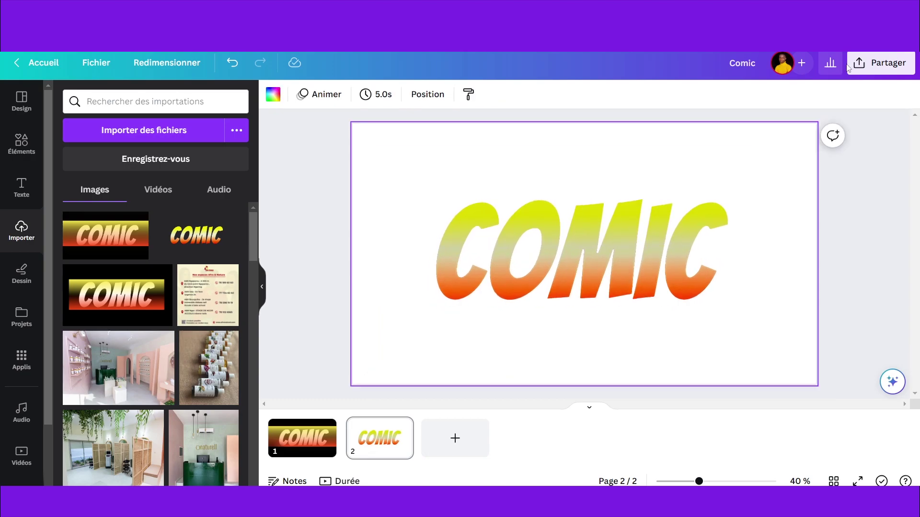
Step: Download only page 2 as a PNG with a transparent background at 1920 × 1080 px
click(853, 66)
click(732, 369)
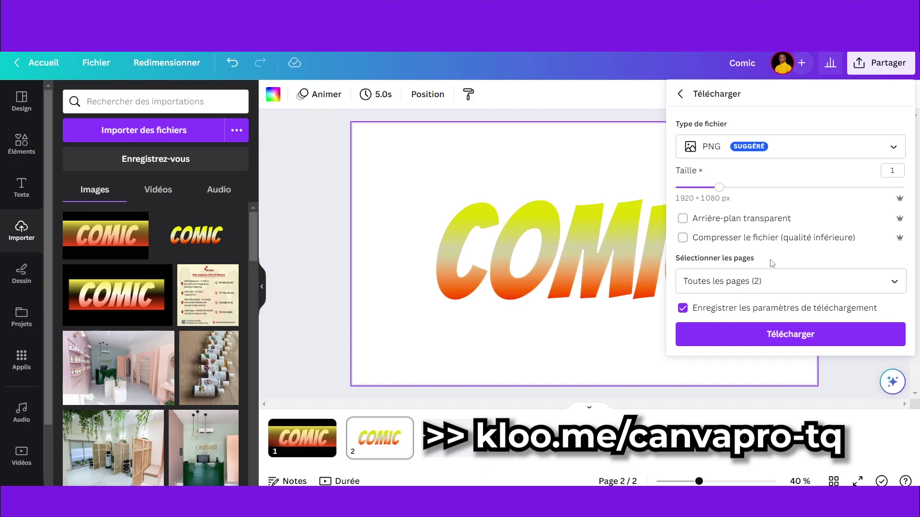
click(773, 283)
click(776, 314)
click(772, 386)
click(785, 429)
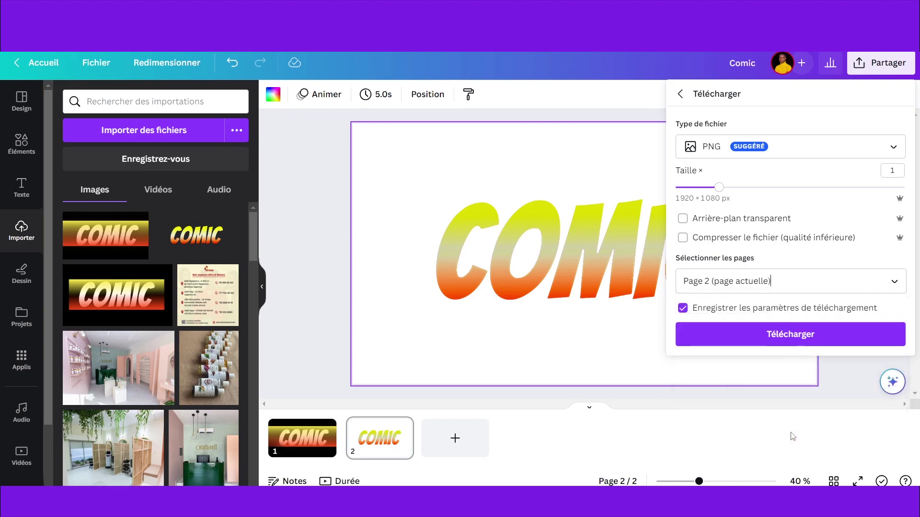
click(771, 336)
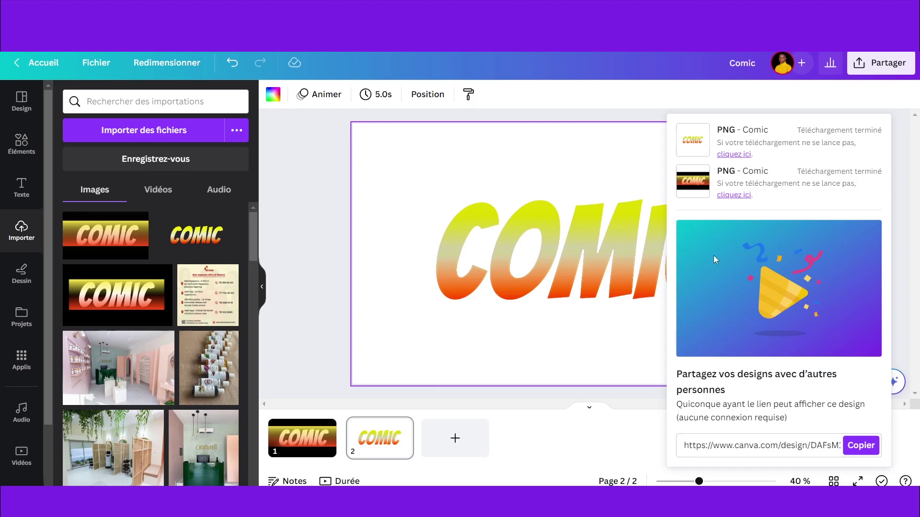
Step: Add a third page, import the newly downloaded Comic PNG into the uploads and place it near the page's centre
click(456, 439)
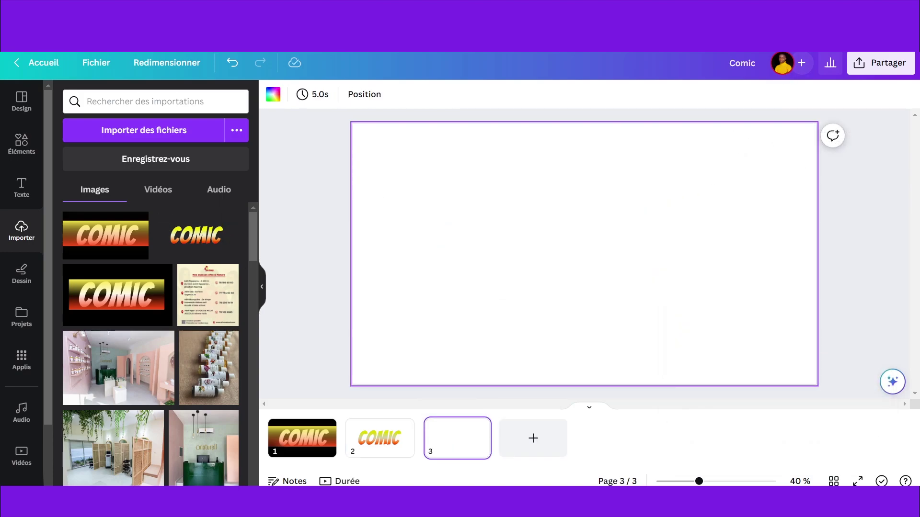
drag(752, 93, 205, 236)
click(123, 240)
drag(568, 243, 576, 244)
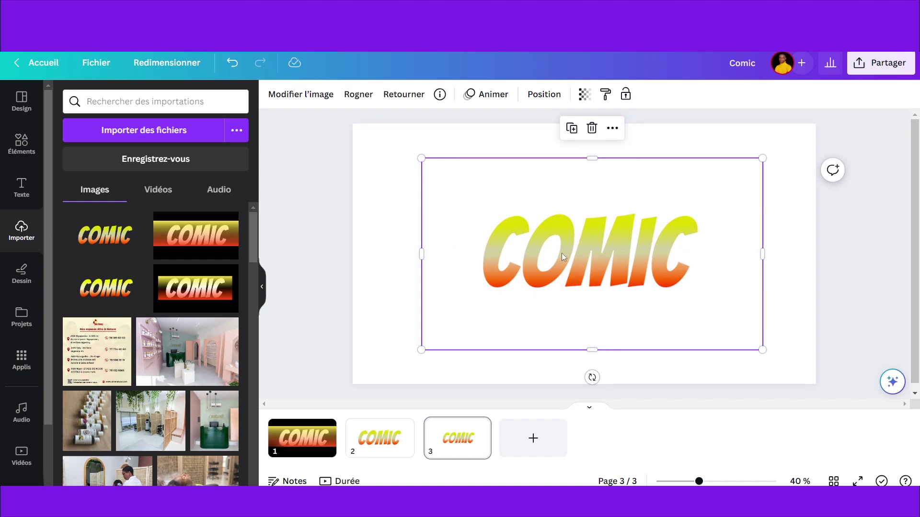
Step: Apply a Brillance shadow to the COMIC image on page 3 with size 2, transparency 100 and blur 0 as a sharp black outline
click(306, 104)
scroll(180, 309, down, 4)
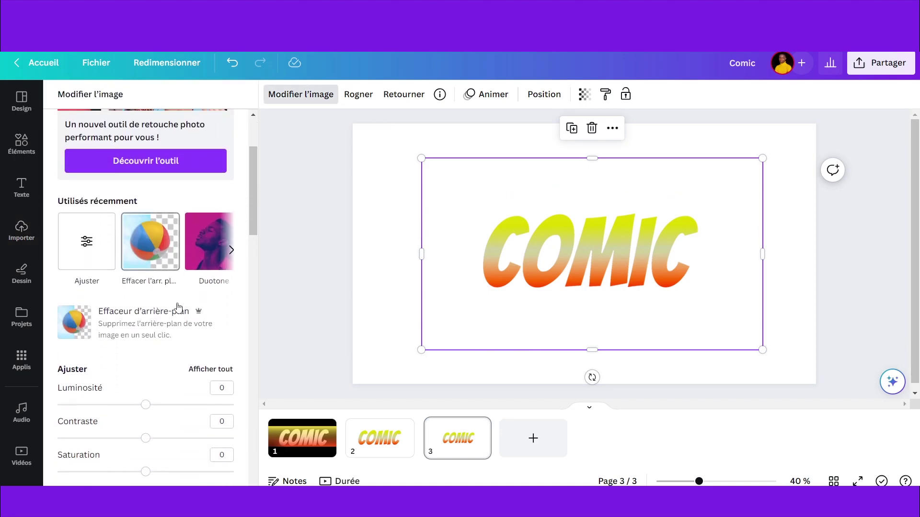
scroll(188, 284, down, 7)
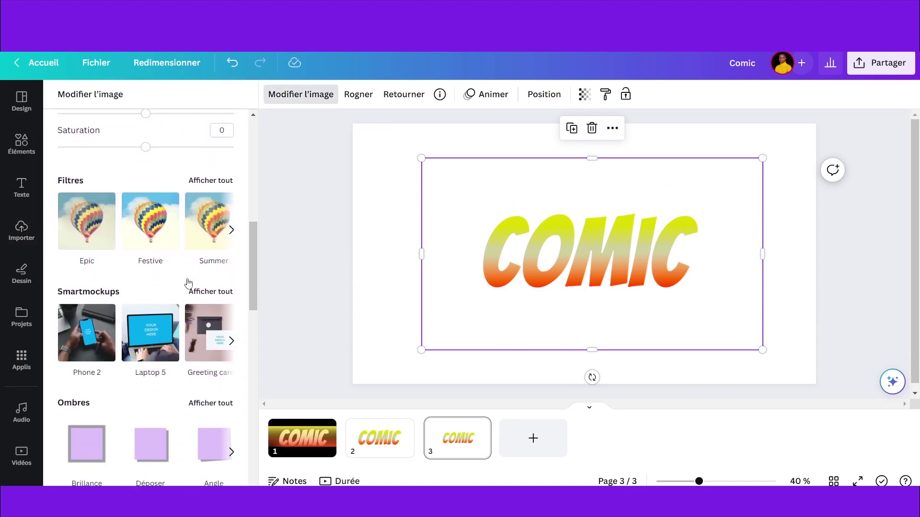
scroll(188, 284, down, 3)
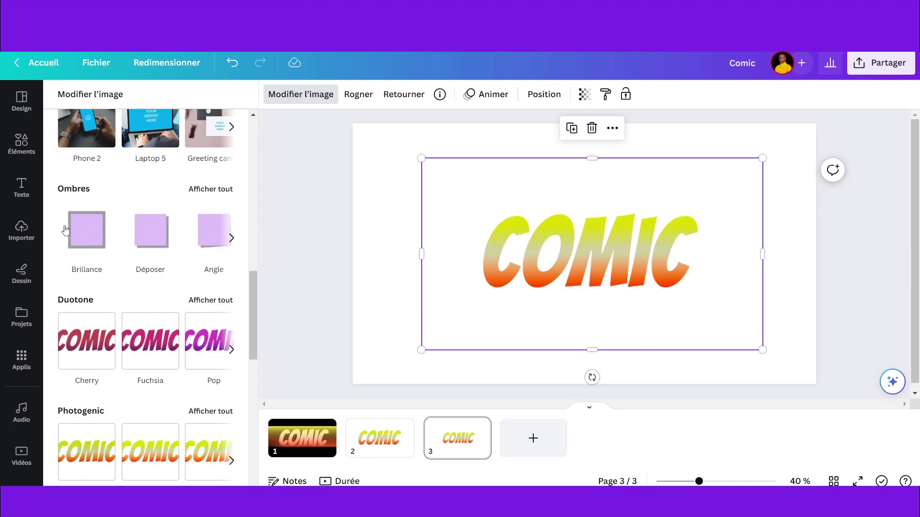
click(99, 224)
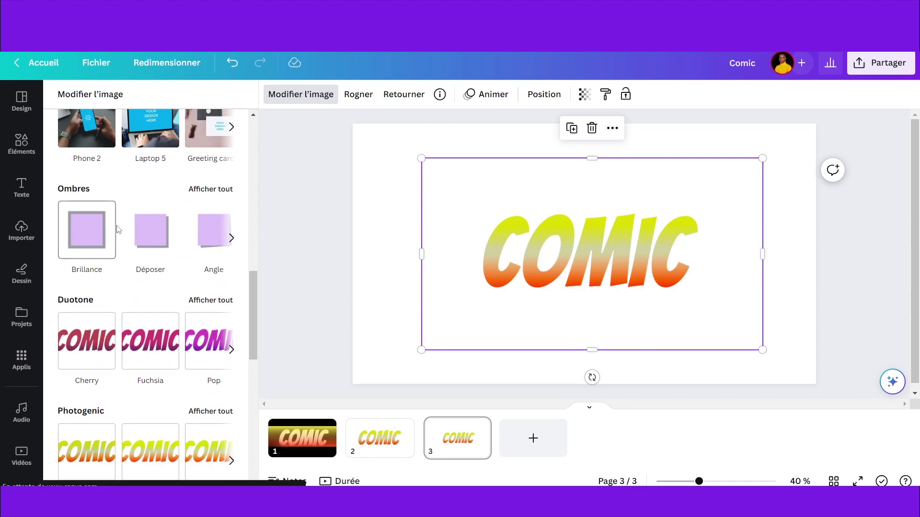
click(87, 234)
drag(76, 149, 67, 149)
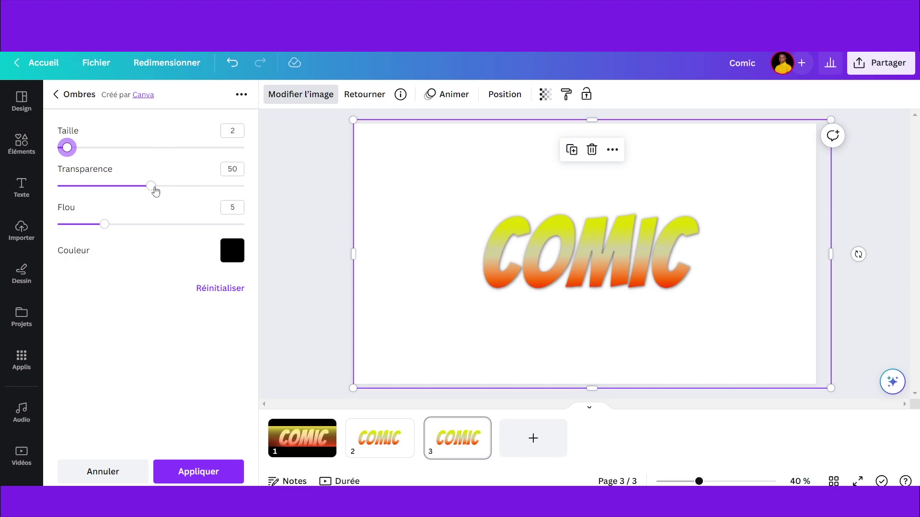
drag(151, 186, 295, 204)
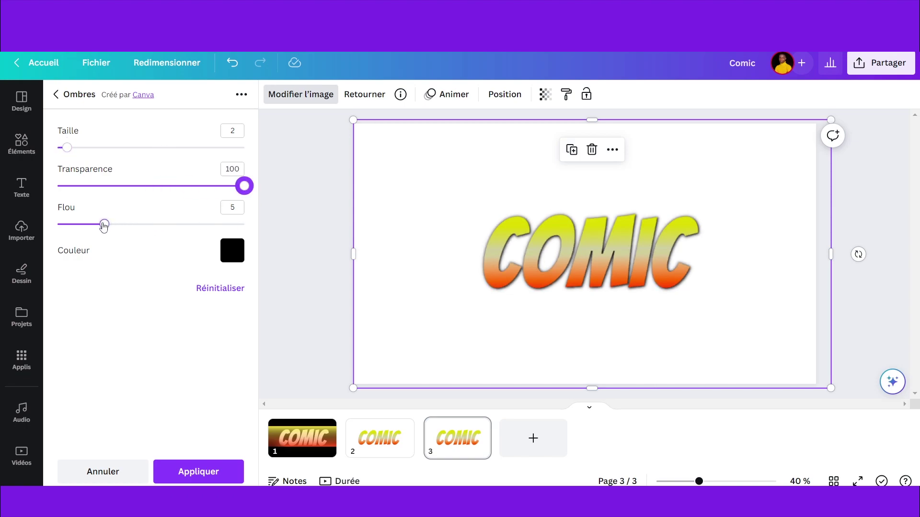
drag(103, 224, 4, 232)
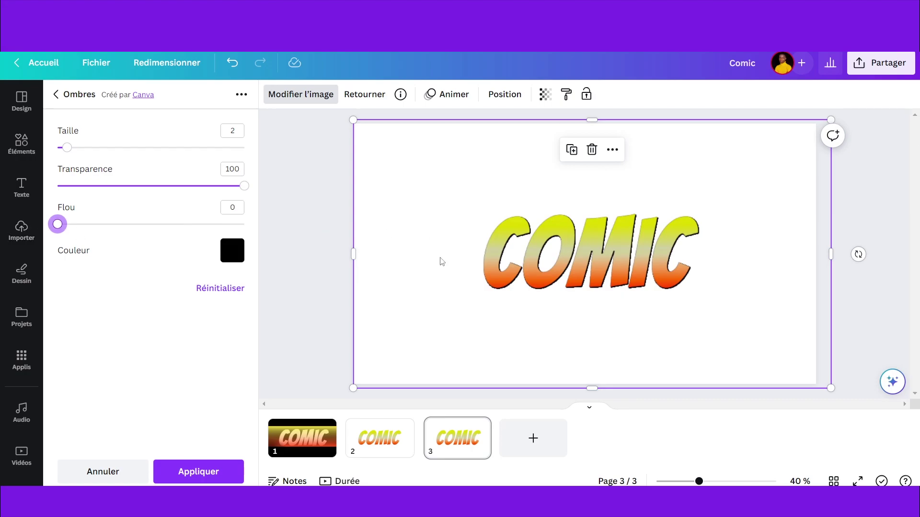
click(194, 472)
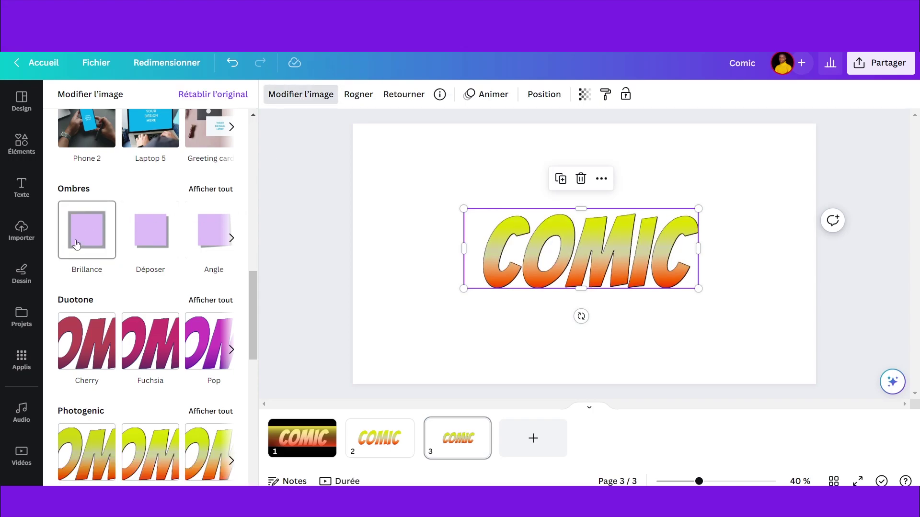
Step: Apply a second Brillance shadow to the COMIC image in white, with size 10, transparency 100 and blur 0
click(93, 233)
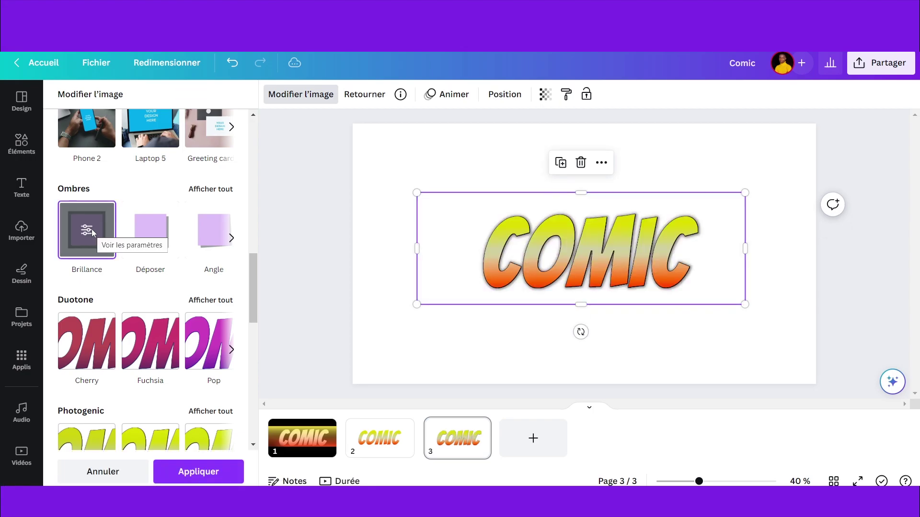
click(81, 231)
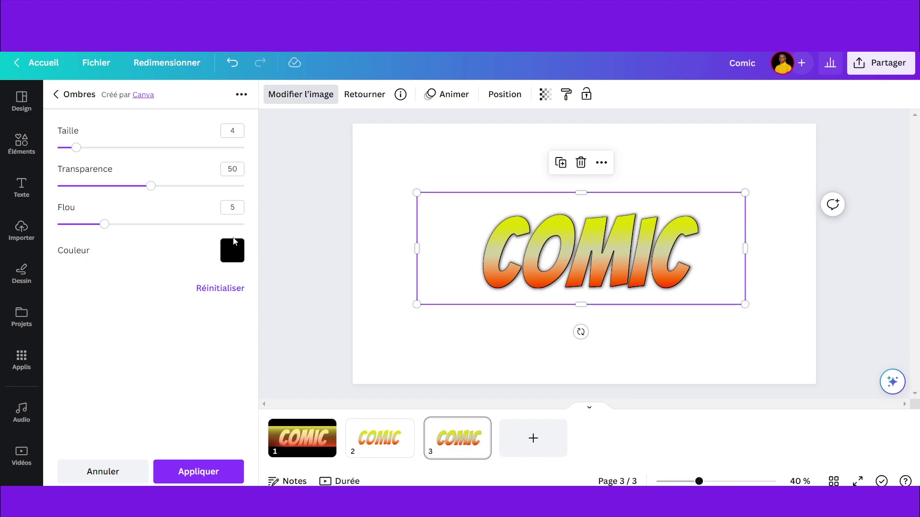
click(227, 258)
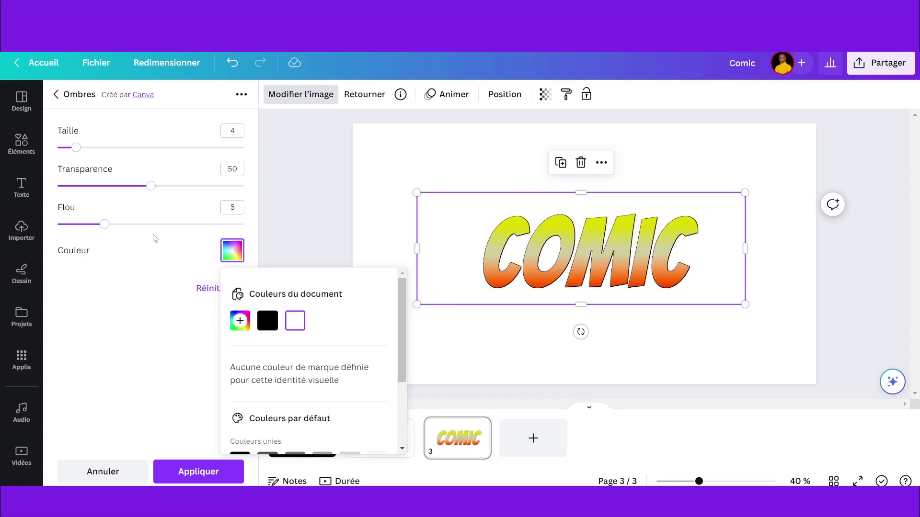
drag(76, 149, 105, 154)
drag(150, 193, 303, 198)
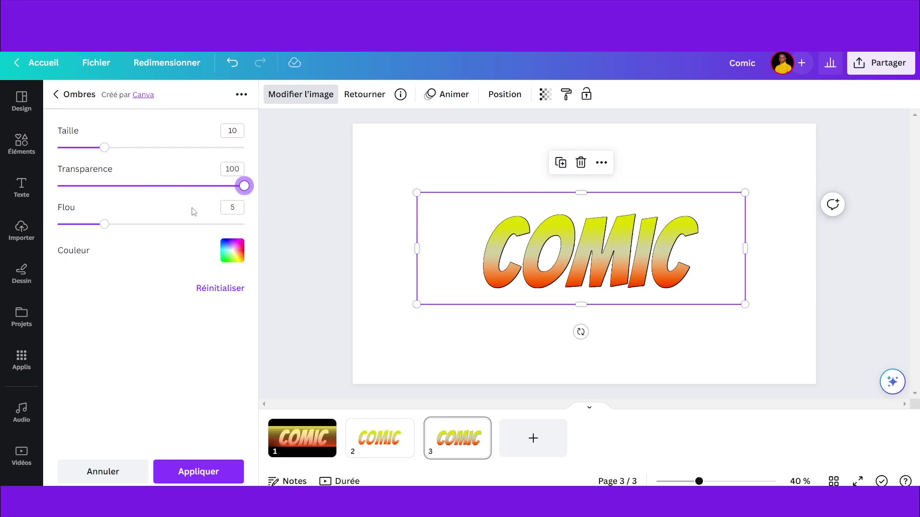
drag(104, 224, 57, 224)
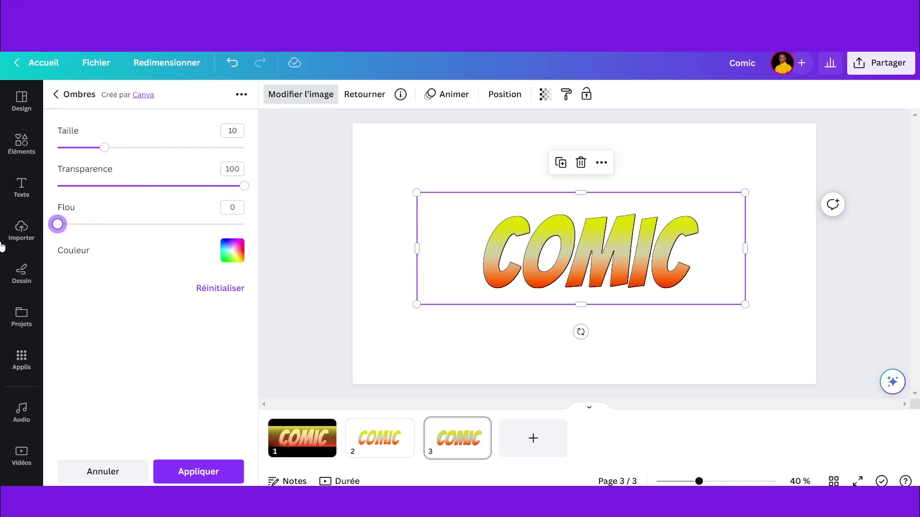
click(232, 471)
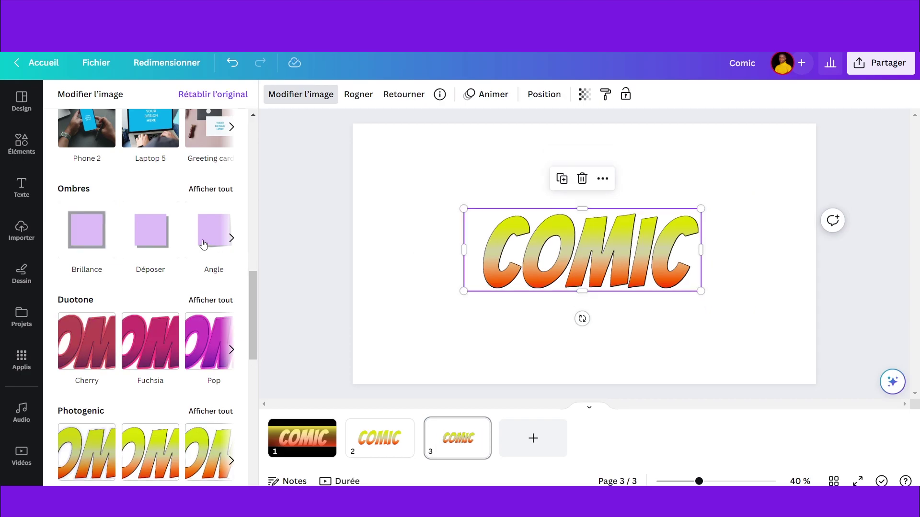
Step: Add a third Brillance shadow to the COMIC image in black, with size 12, transparency 100 and blur 0
click(96, 231)
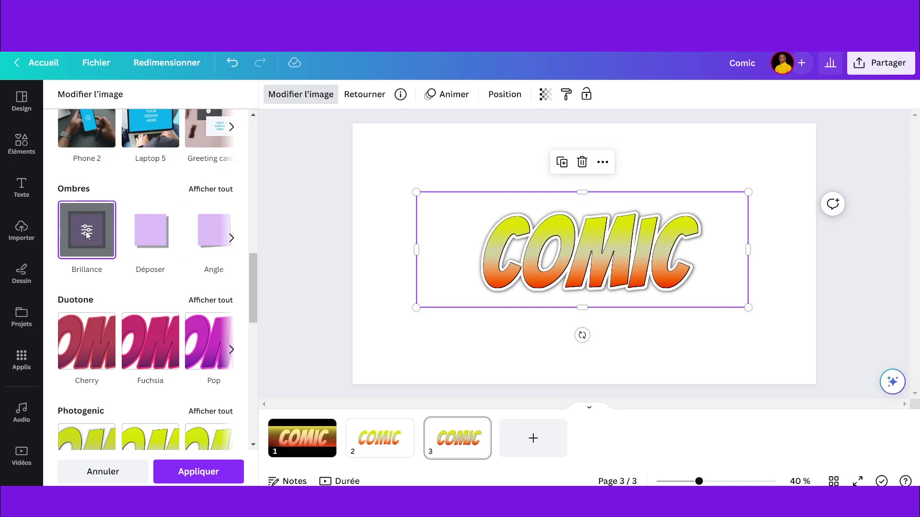
click(87, 232)
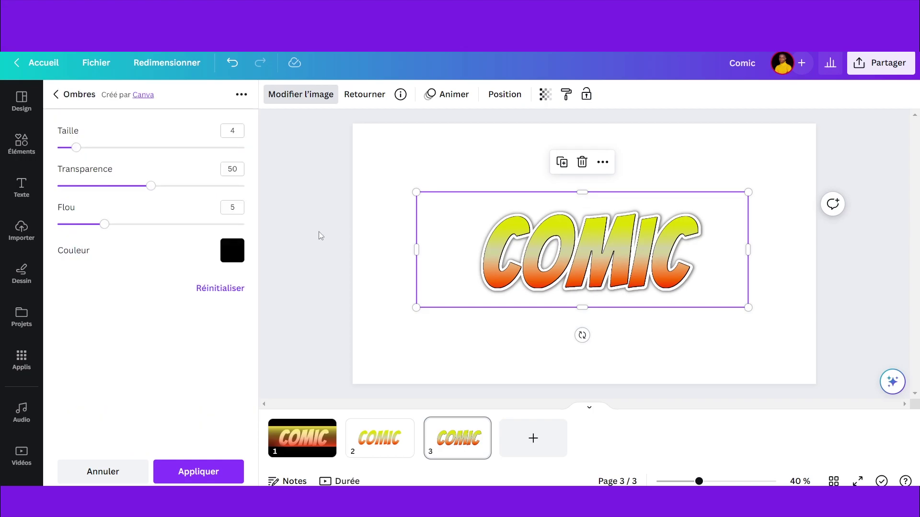
drag(76, 147, 114, 153)
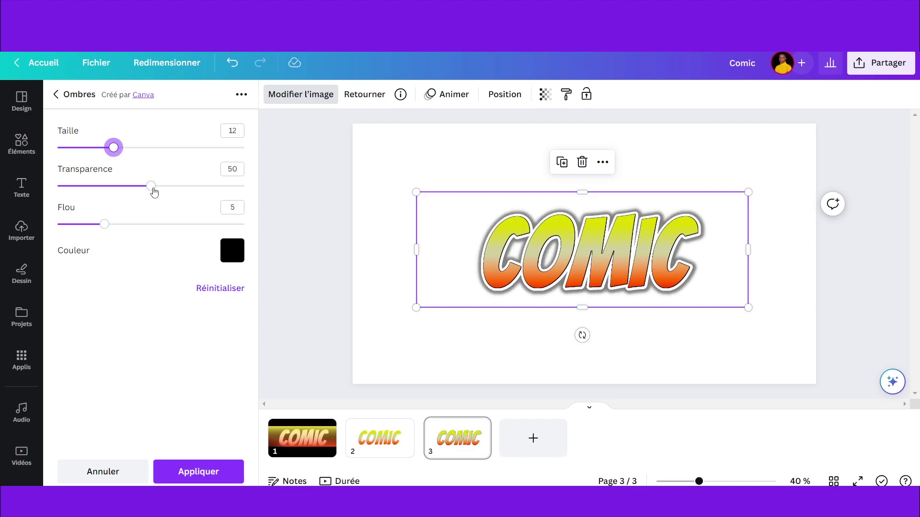
drag(151, 186, 307, 195)
drag(104, 223, 2, 233)
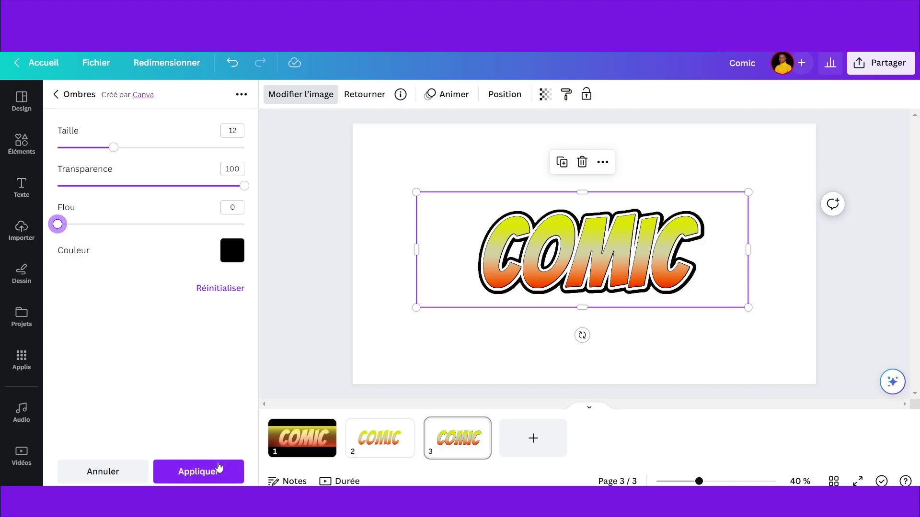
click(199, 474)
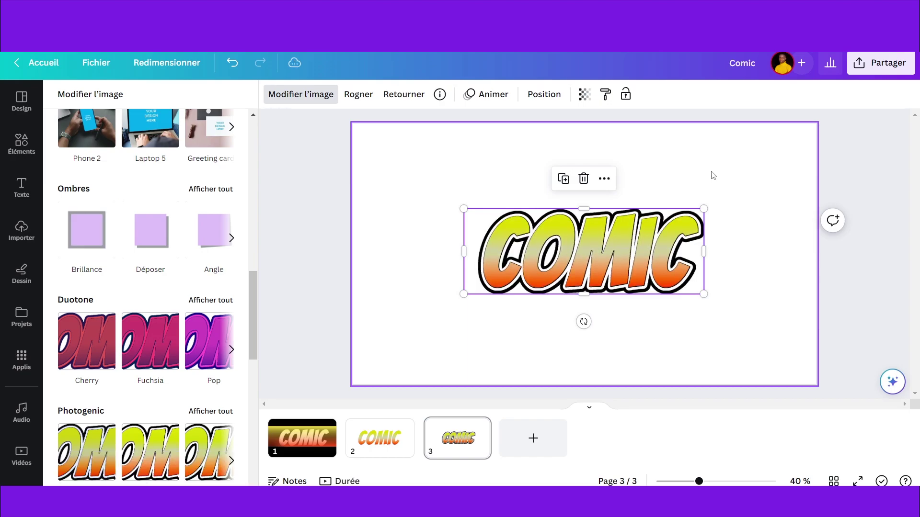
Step: Enlarge the outlined COMIC image on page 3 from its corners to fill most of the page width and nudge it slightly toward the upper left
click(714, 181)
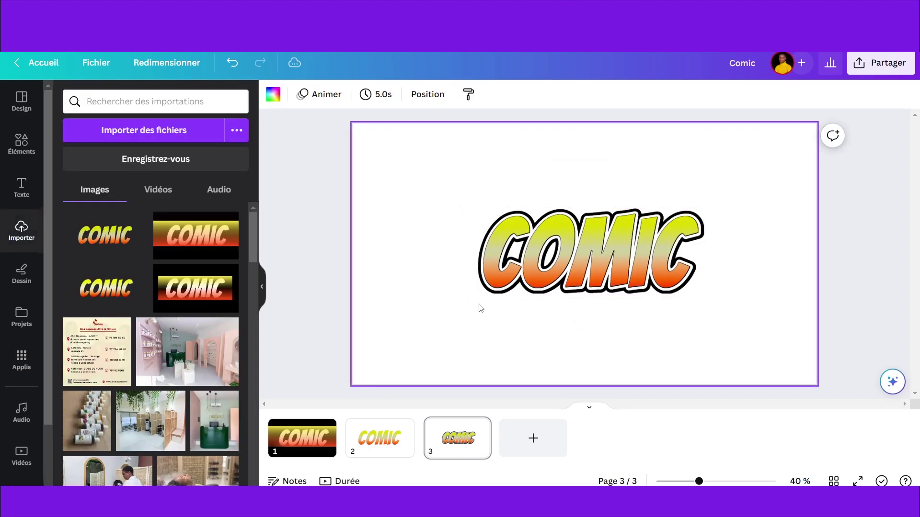
click(467, 290)
drag(459, 298, 388, 358)
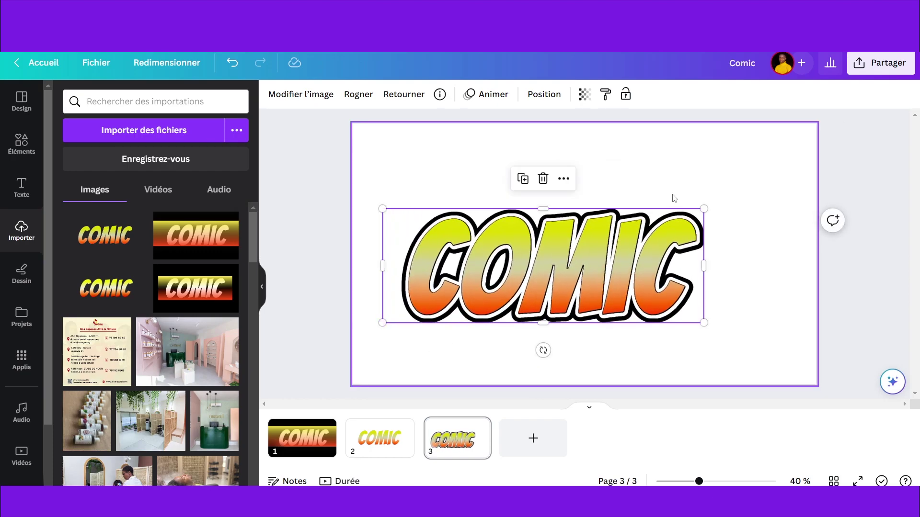
drag(704, 209, 772, 176)
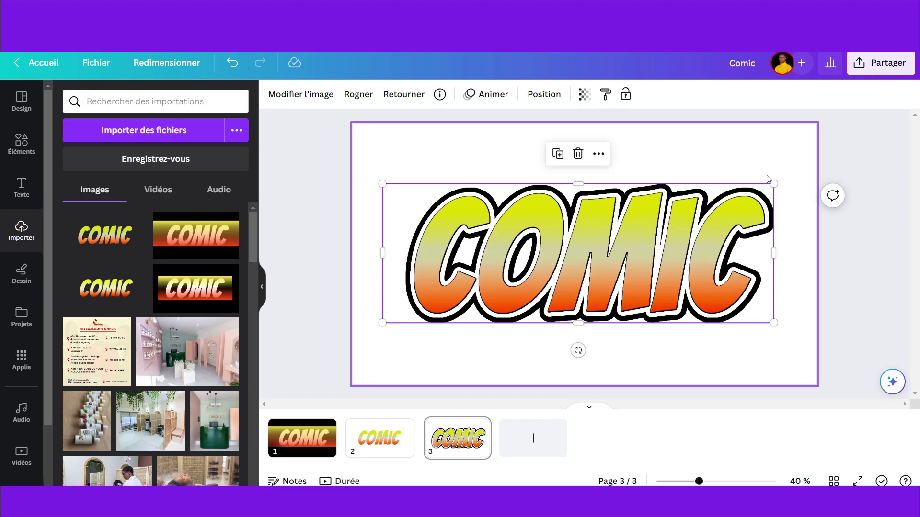
drag(773, 323, 822, 335)
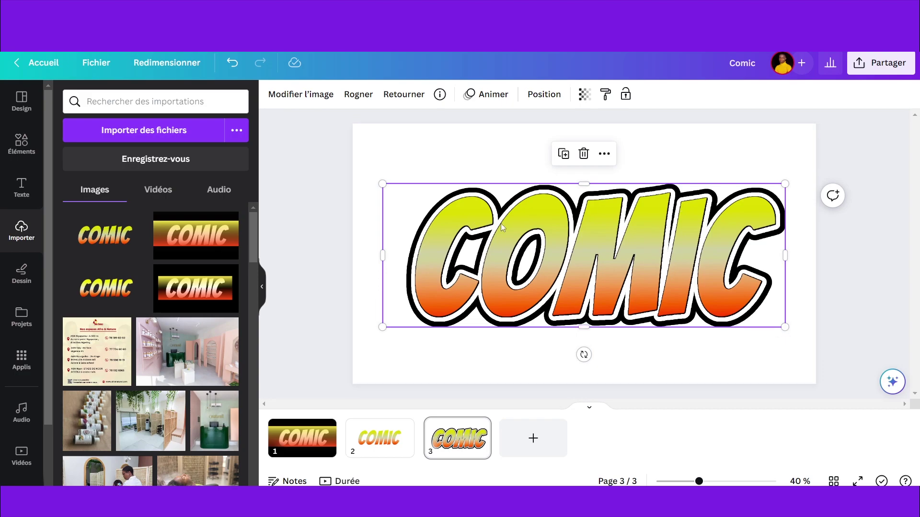
drag(495, 224, 492, 223)
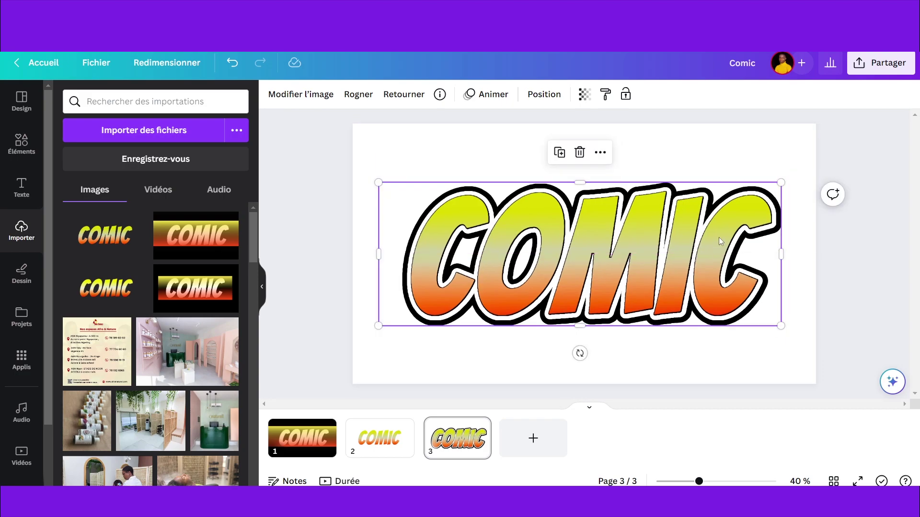
click(801, 236)
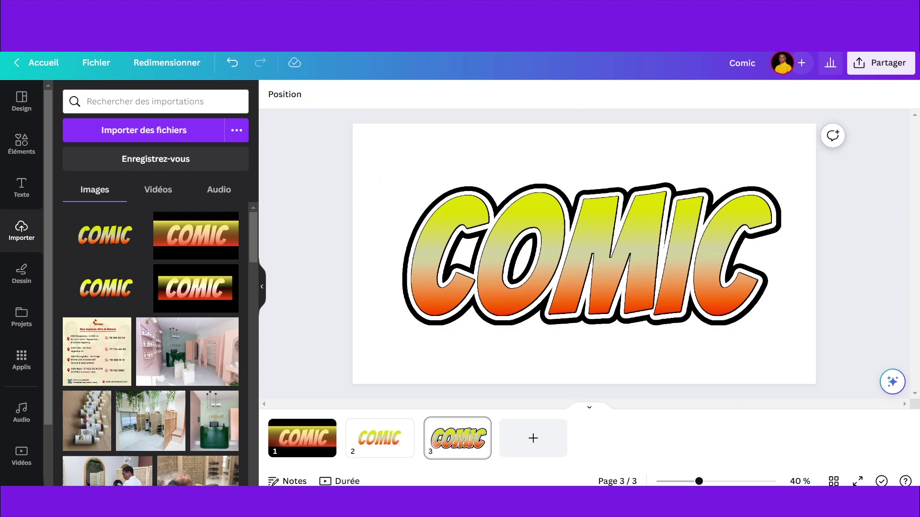
Step: Open a new browser tab, search Google for photoroom and look through the results for its background-removal tools
key(ctrl+t)
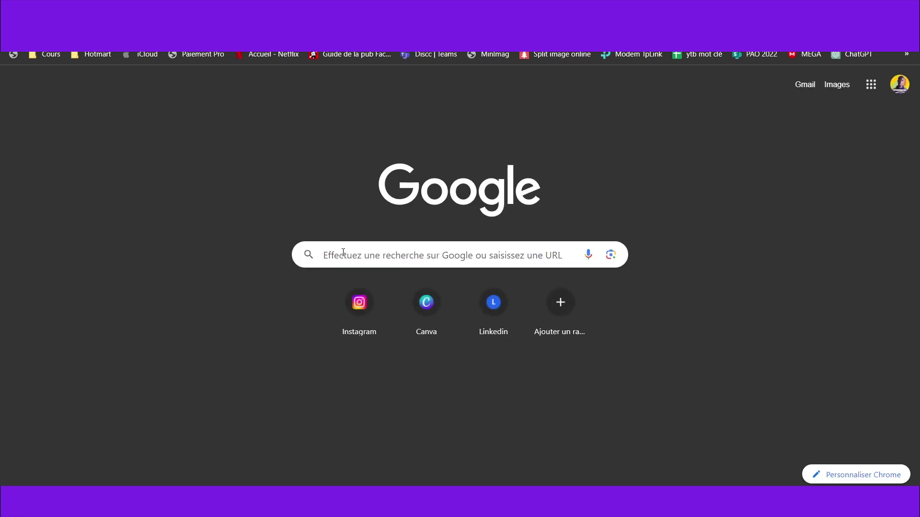
click(344, 254)
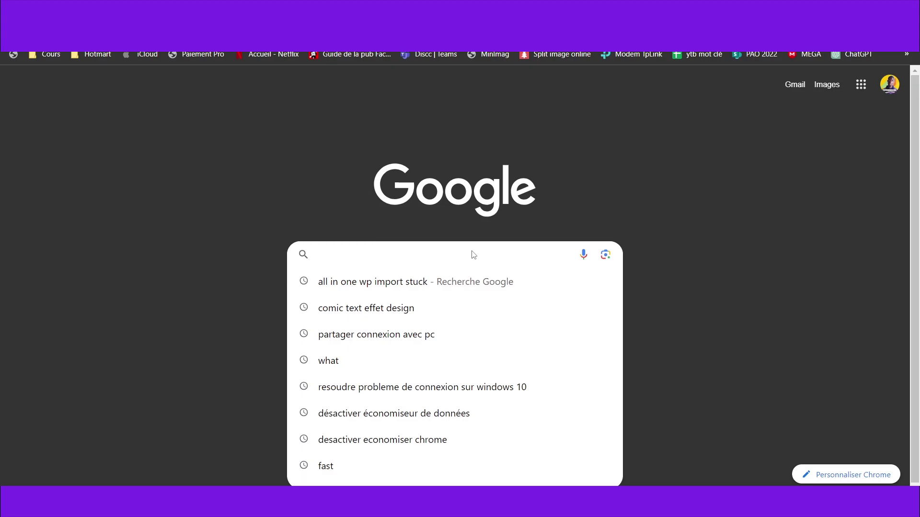
text(photoro)
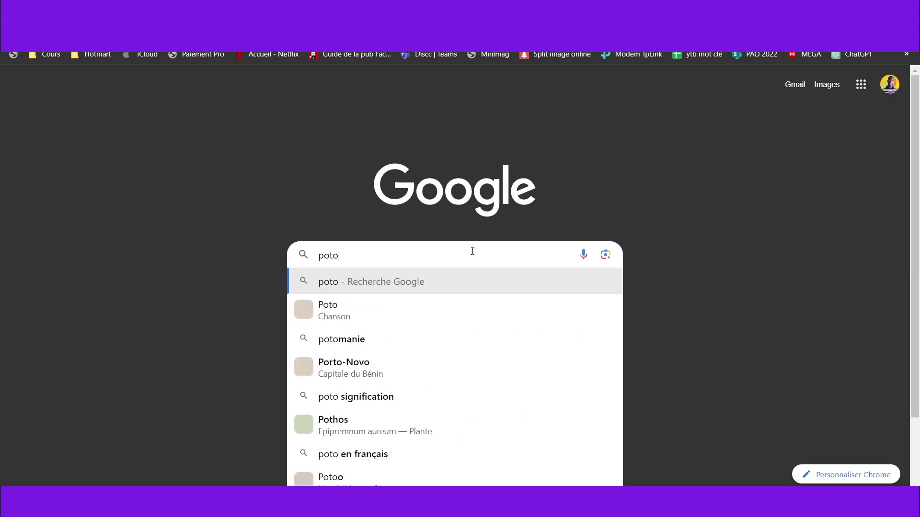
text(om)
key(Return)
click(178, 71)
click(32, 201)
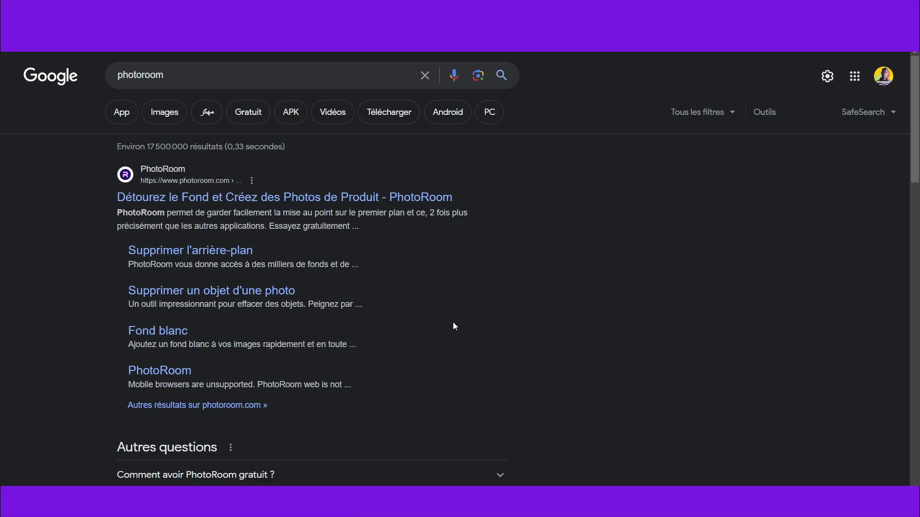
scroll(452, 321, down, 3)
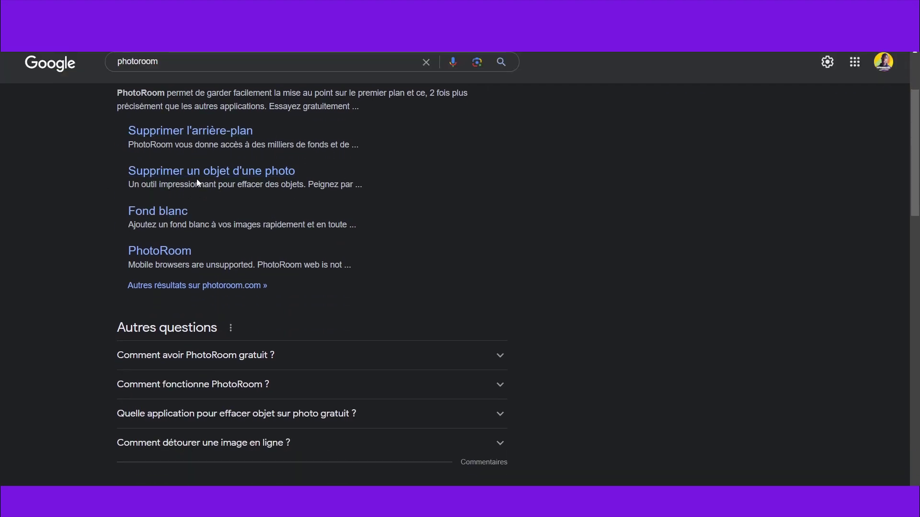
scroll(168, 182, up, 2)
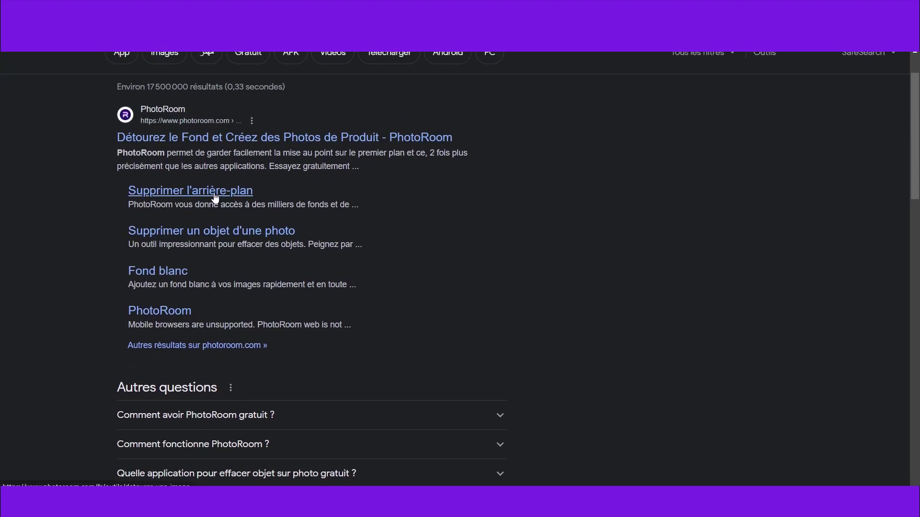
scroll(215, 197, up, 2)
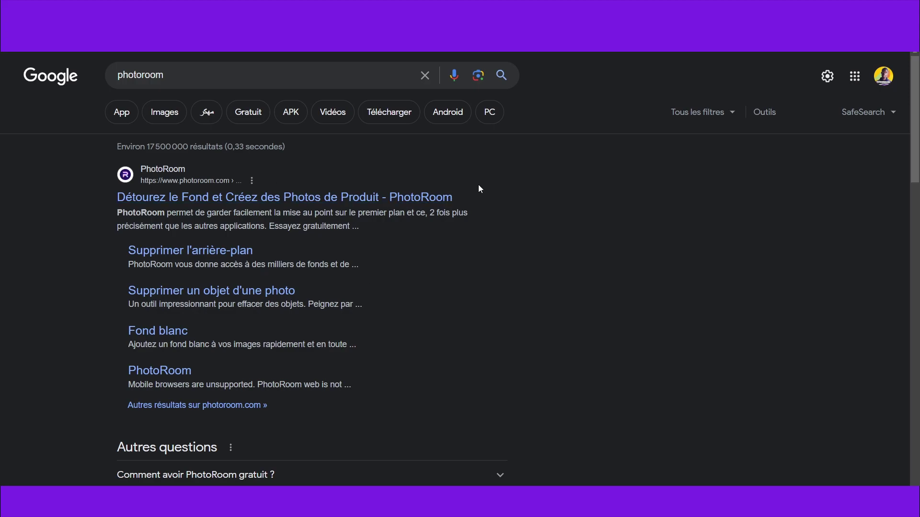
scroll(564, 196, down, 4)
scroll(564, 196, up, 5)
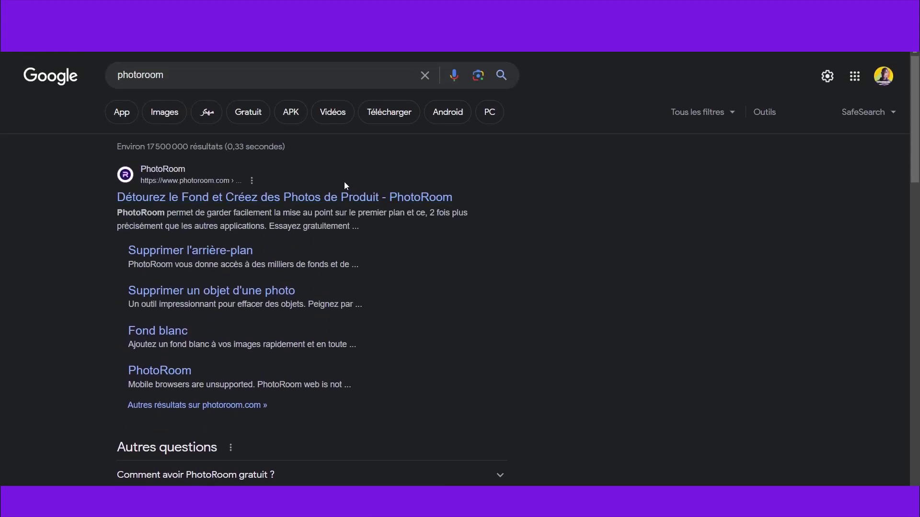